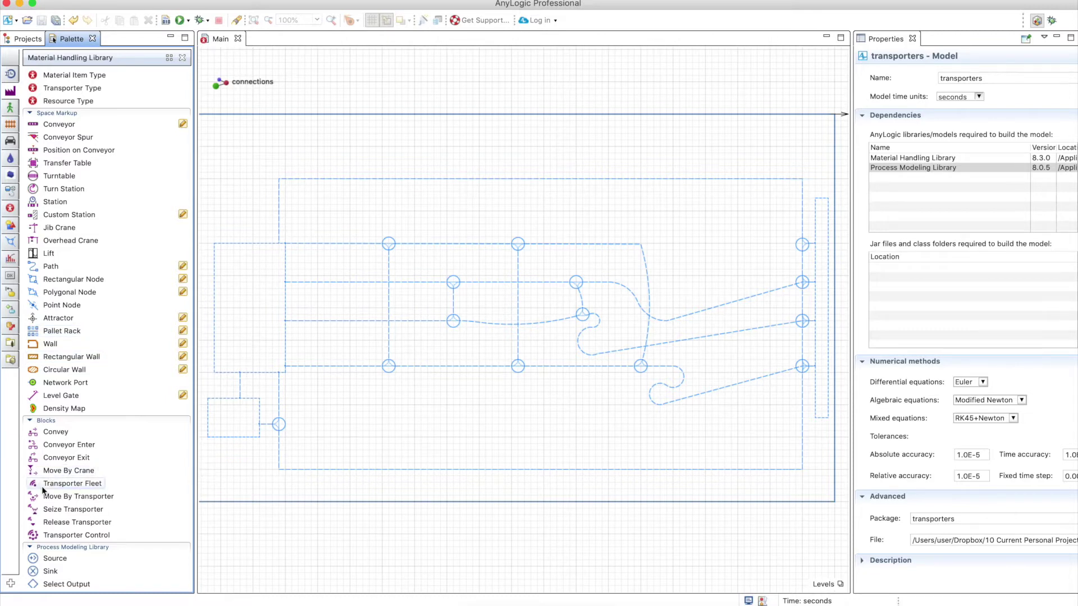
Place a Transporter Fleet above the path network and review its path-guided, capacity 1, 1 m/s settings
{"action": "mouse_move", "coordinate": [59, 480]}
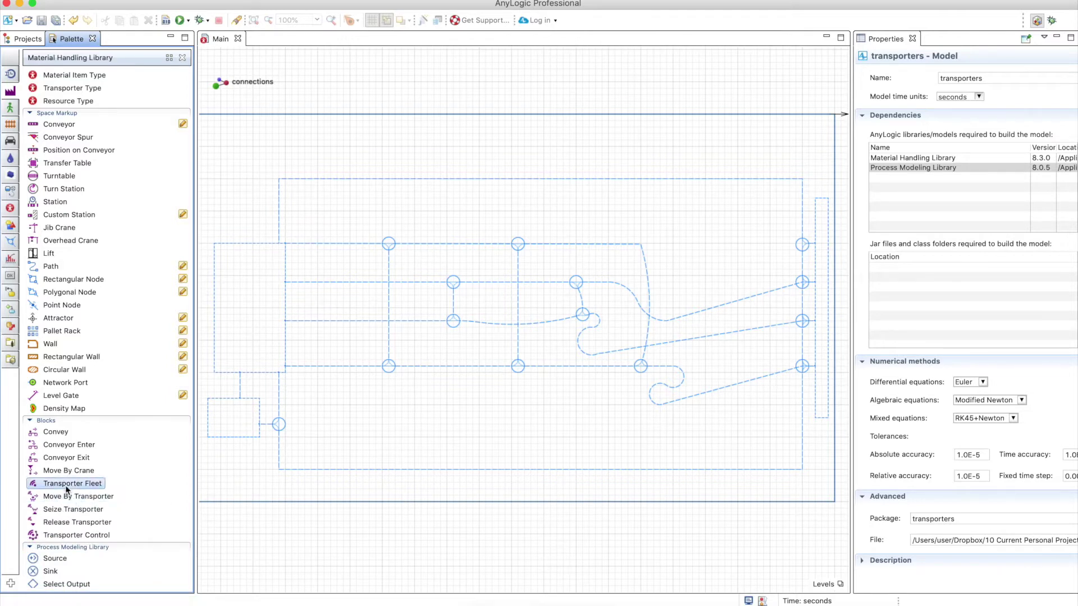
{"action": "left_click_drag", "start_coordinate": [53, 486], "coordinate": [464, 155]}
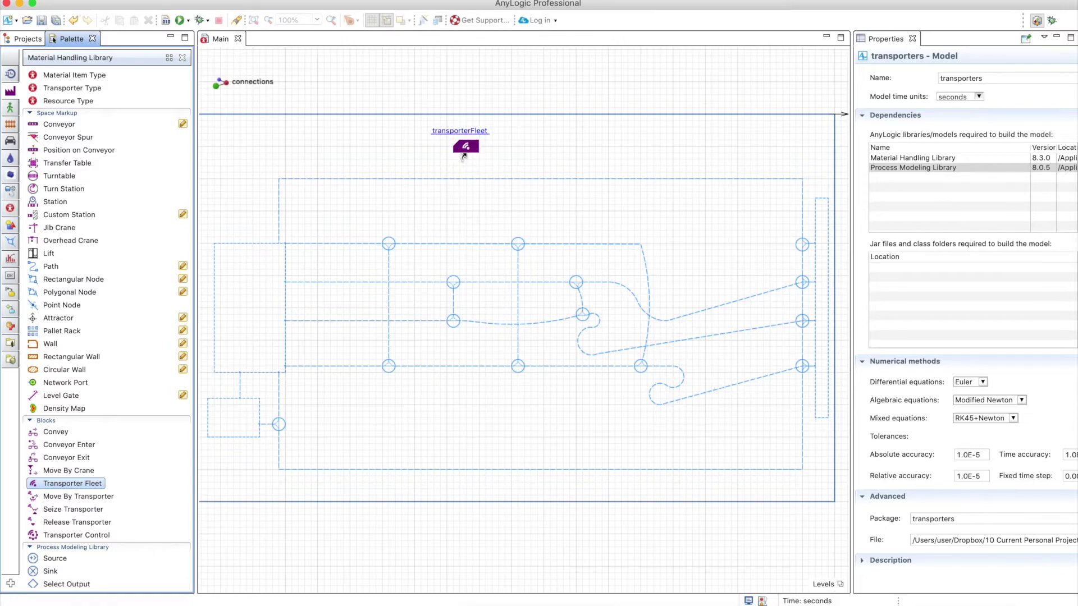
{"action": "left_click", "coordinate": [474, 149]}
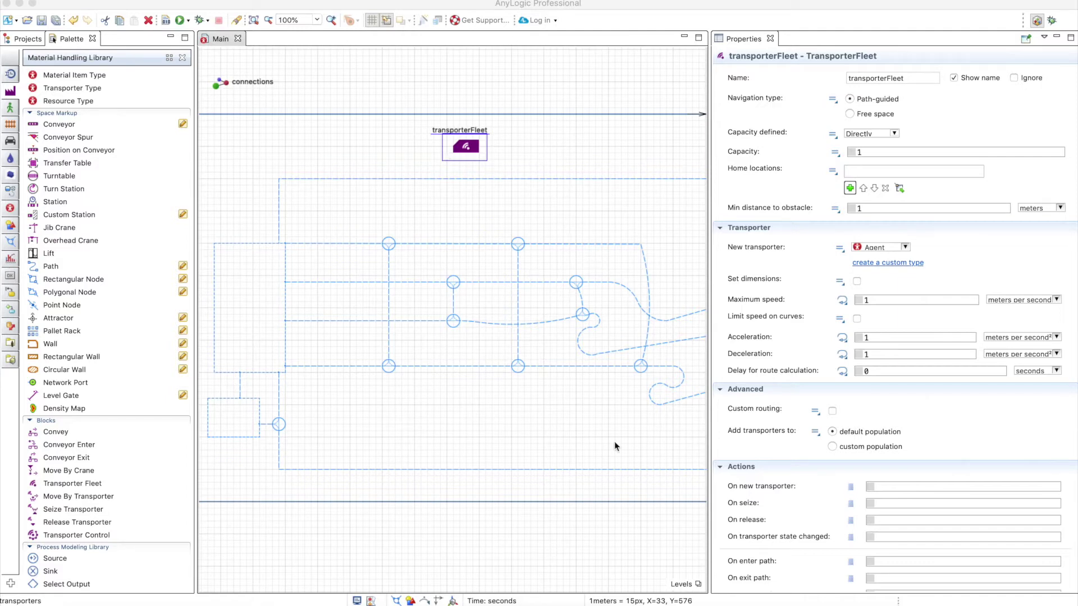
{"action": "scroll", "coordinate": [353, 310], "scroll_direction": "right", "scroll_amount": 5}
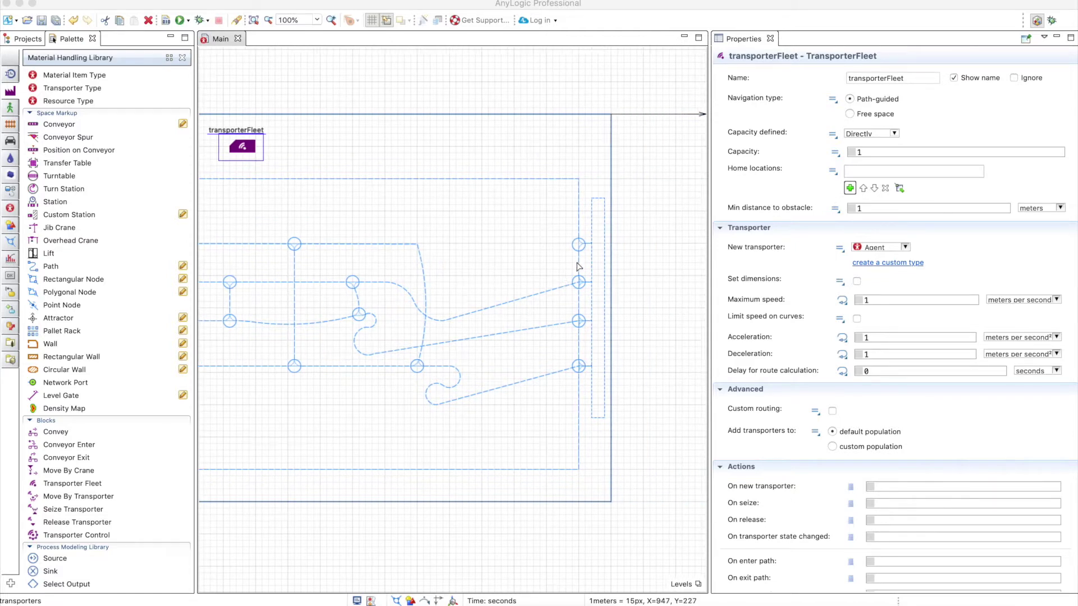
{"action": "scroll", "coordinate": [578, 266], "scroll_direction": "left", "scroll_amount": 2}
{"action": "scroll", "coordinate": [578, 267], "scroll_direction": "left", "scroll_amount": 3}
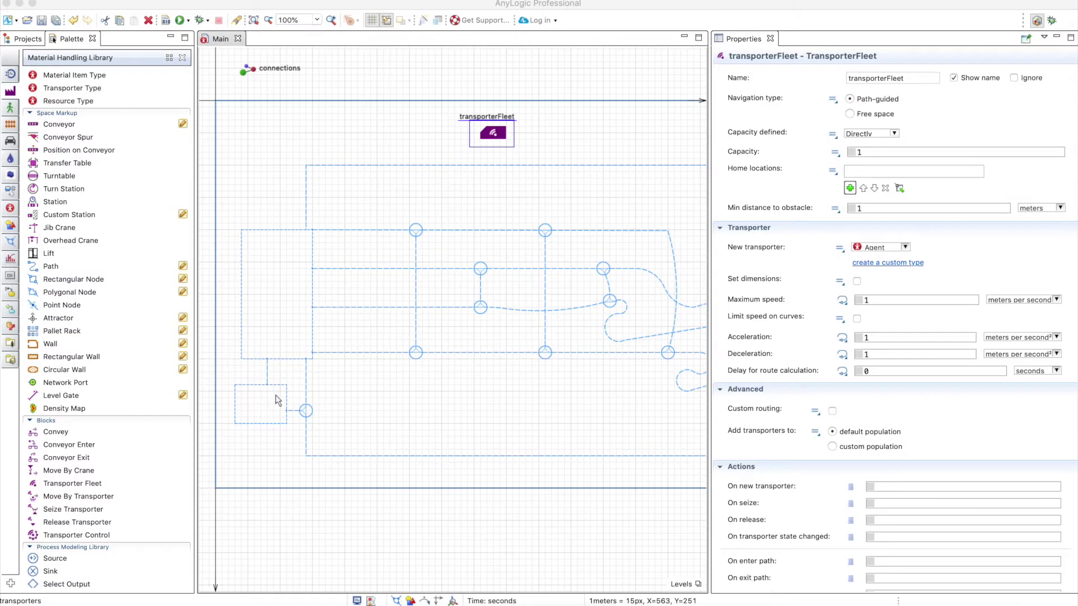
{"action": "scroll", "coordinate": [279, 401], "scroll_direction": "right", "scroll_amount": 5}
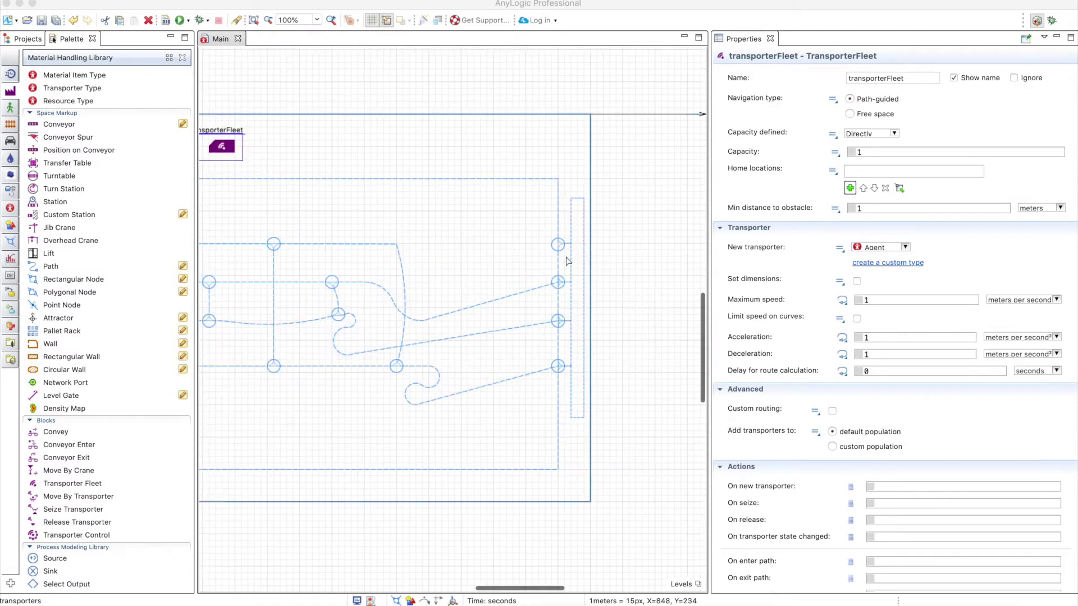
{"action": "scroll", "coordinate": [565, 303], "scroll_direction": "left", "scroll_amount": 3}
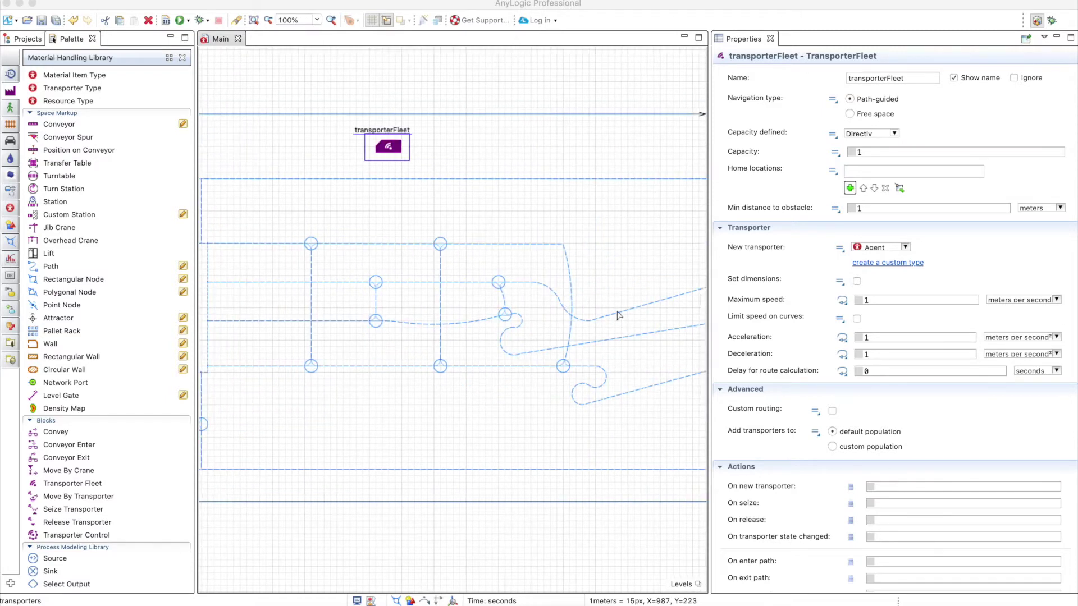
{"action": "scroll", "coordinate": [560, 452], "scroll_direction": "left", "scroll_amount": 1}
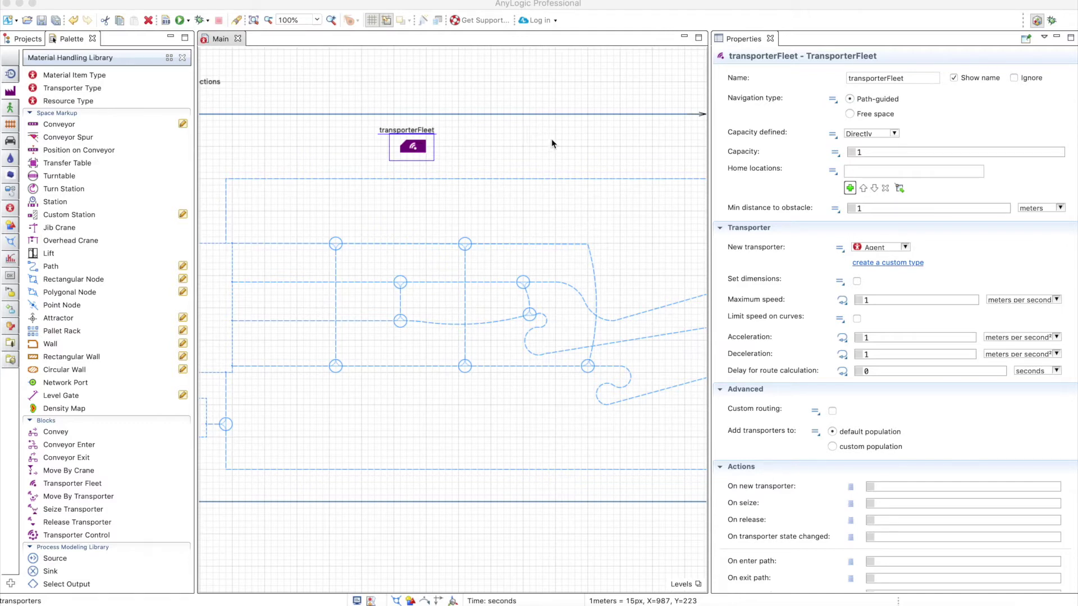
Try Free space navigation, return the fleet to Path-guided, and begin choosing its home location
{"action": "left_click", "coordinate": [740, 101]}
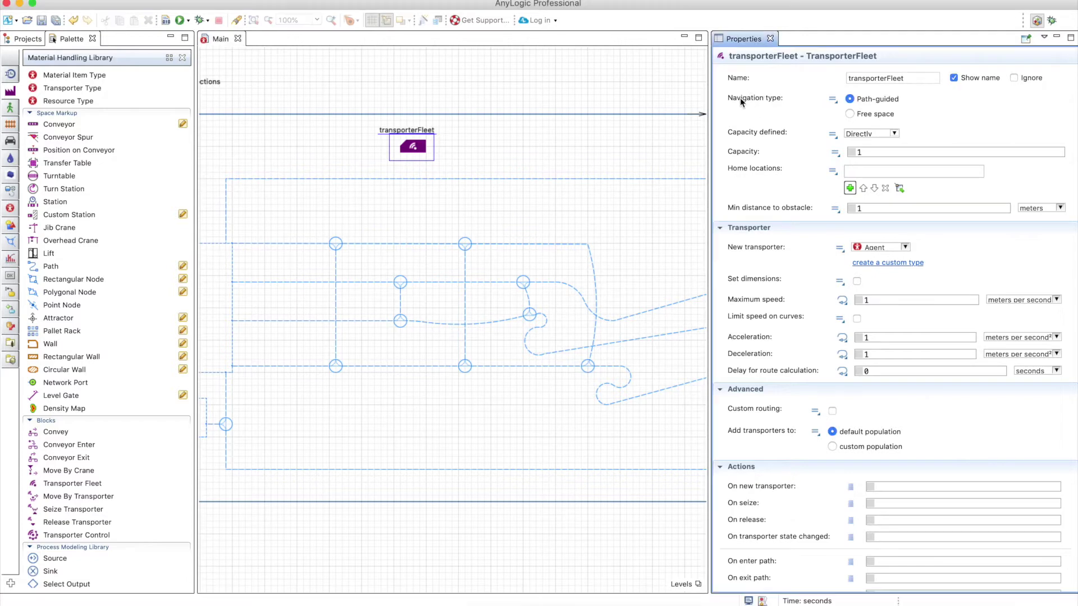
{"action": "mouse_move", "coordinate": [809, 100]}
{"action": "left_click", "coordinate": [850, 115]}
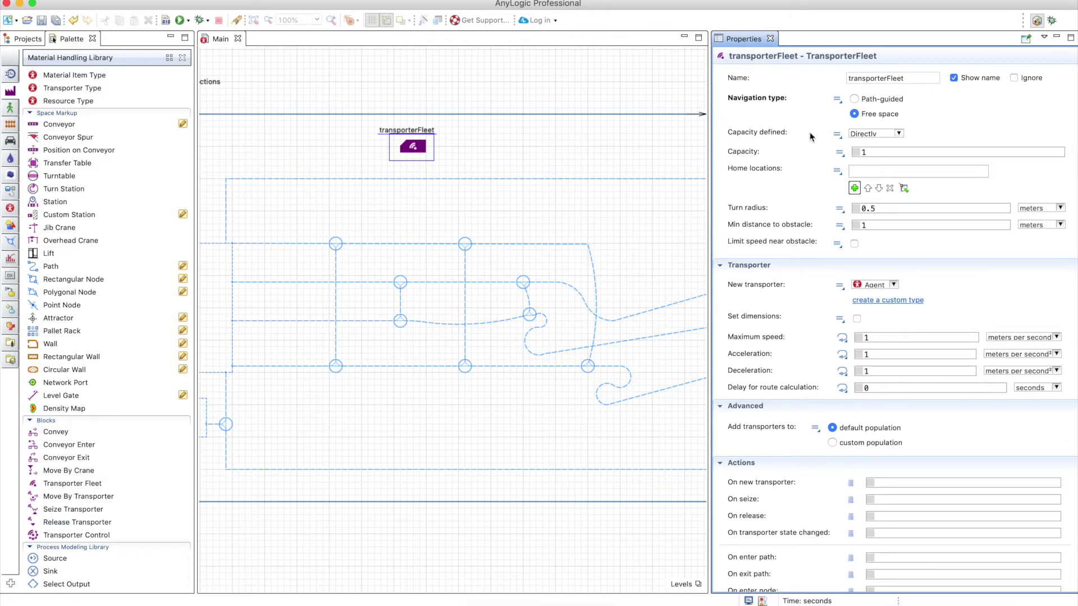
{"action": "mouse_move", "coordinate": [804, 133]}
{"action": "left_click", "coordinate": [878, 98]}
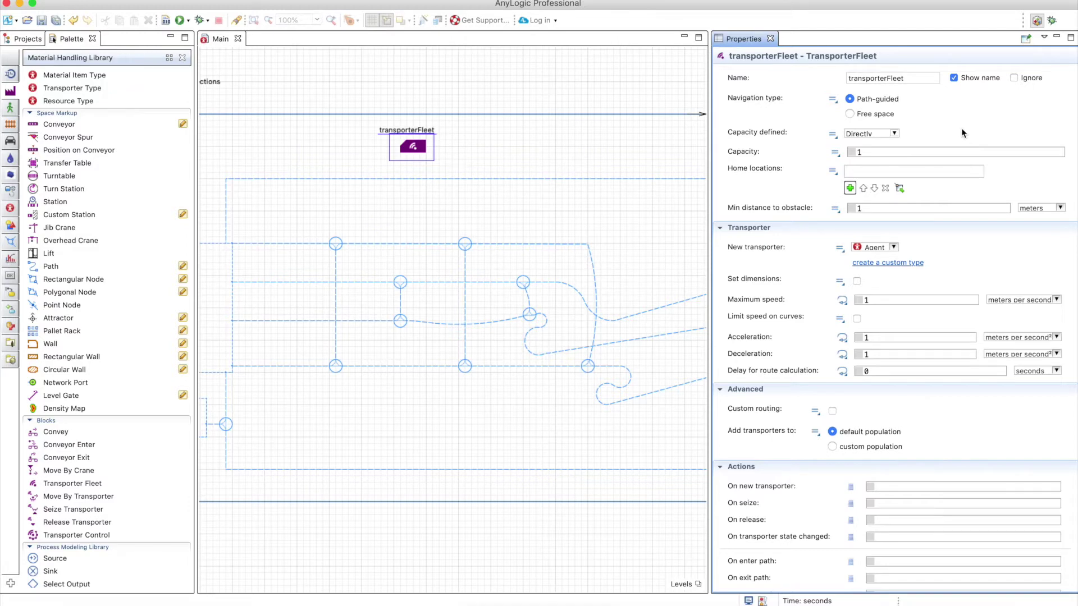
{"action": "scroll", "coordinate": [659, 240], "scroll_direction": "left", "scroll_amount": 3}
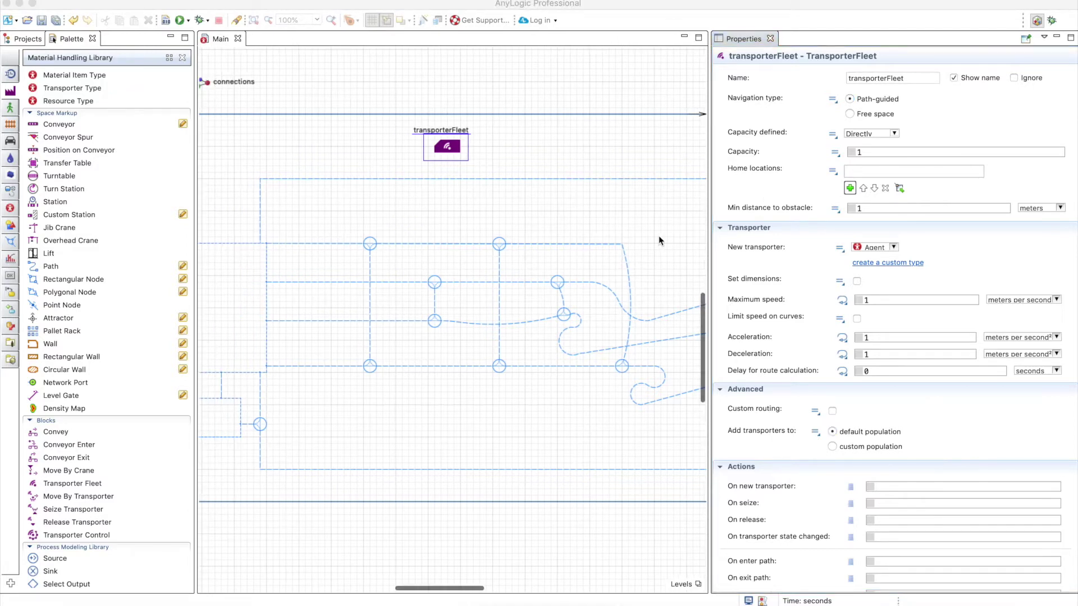
{"action": "scroll", "coordinate": [659, 240], "scroll_direction": "left", "scroll_amount": 5}
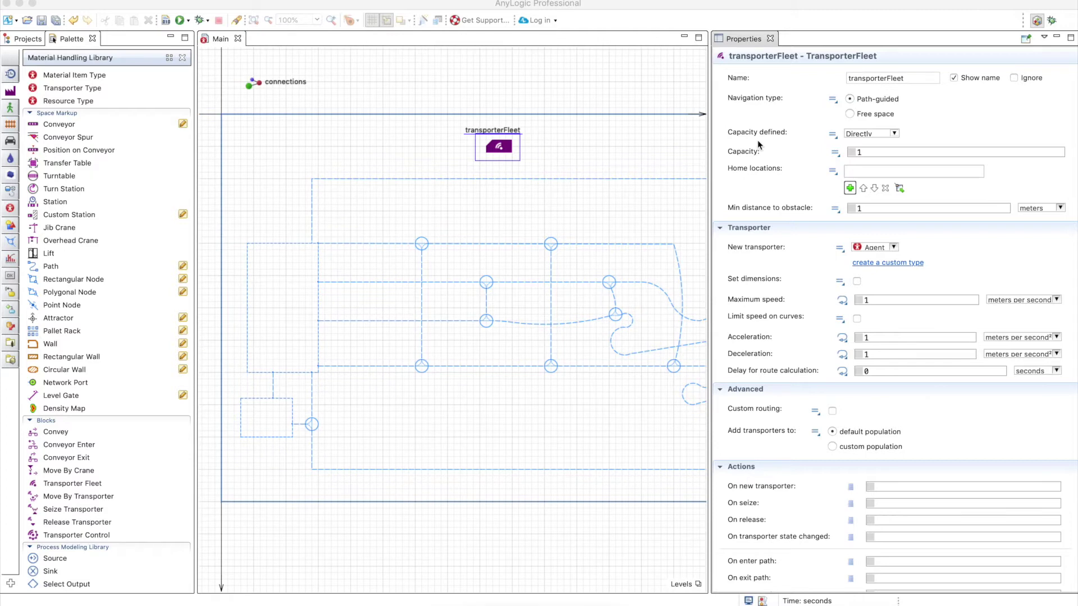
{"action": "left_click", "coordinate": [900, 188]}
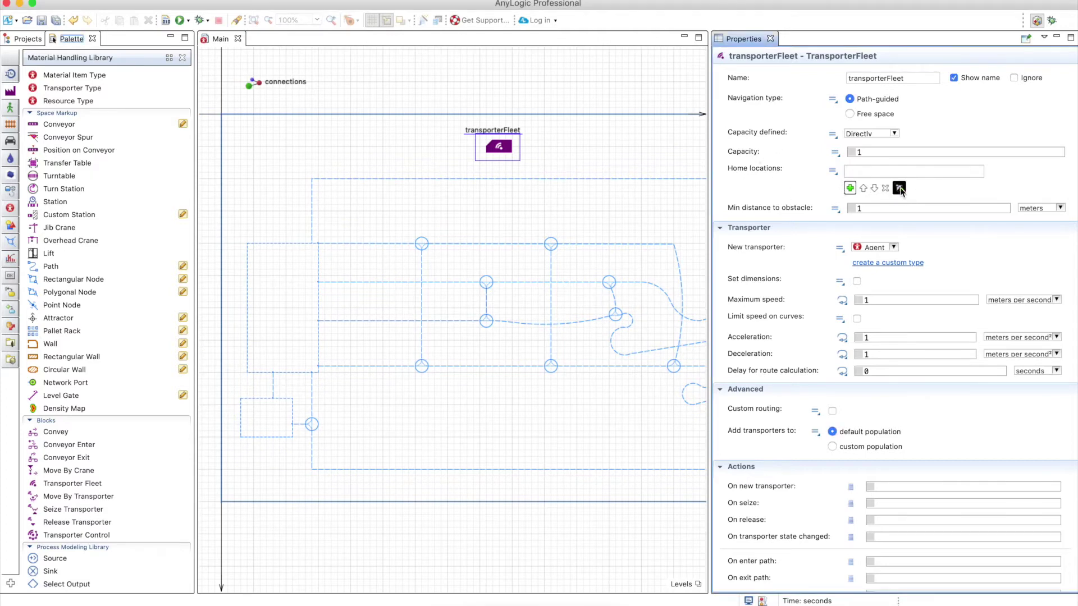
Add the rectangular node at the left of the layout as the fleet's home location
{"action": "left_click", "coordinate": [271, 244]}
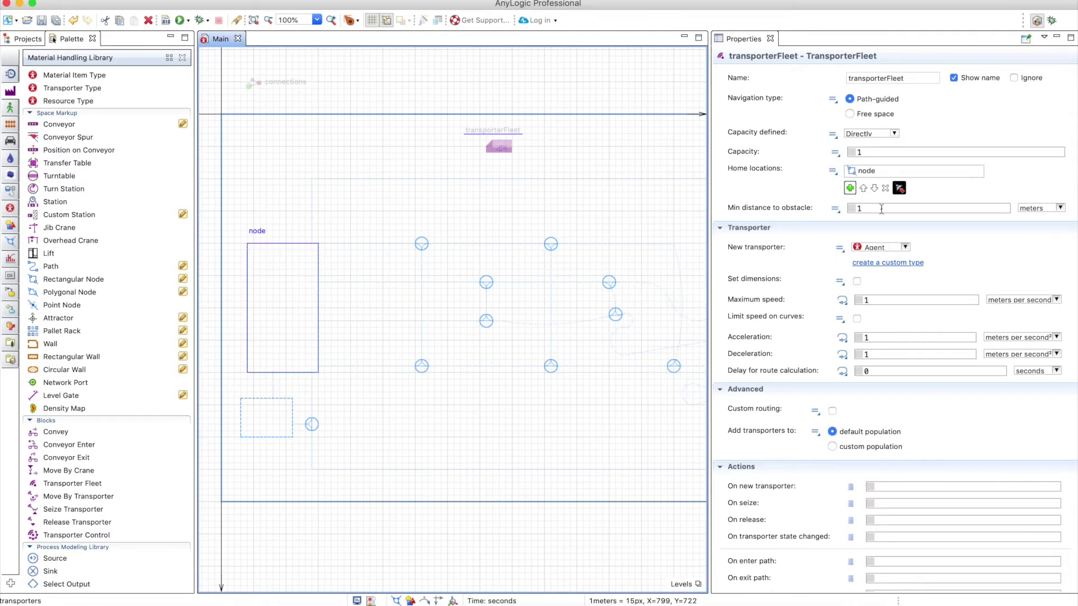
{"action": "left_click", "coordinate": [881, 209]}
{"action": "mouse_move", "coordinate": [805, 212]}
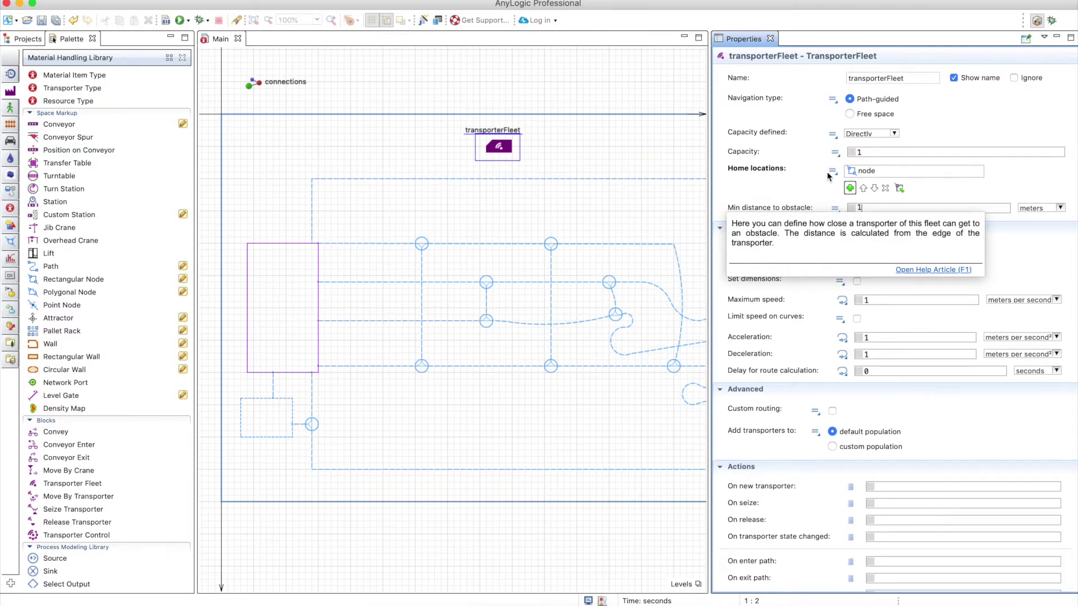
{"action": "left_click", "coordinate": [880, 212]}
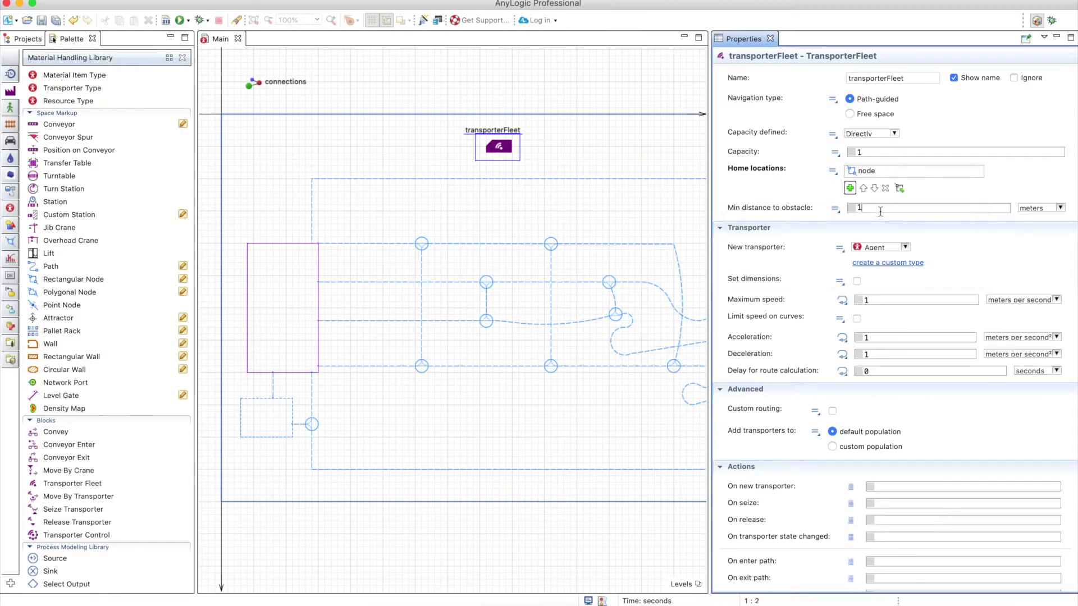
Set the fleet's capacity to 5
{"action": "left_click", "coordinate": [871, 150]}
{"action": "type", "text": "5"}
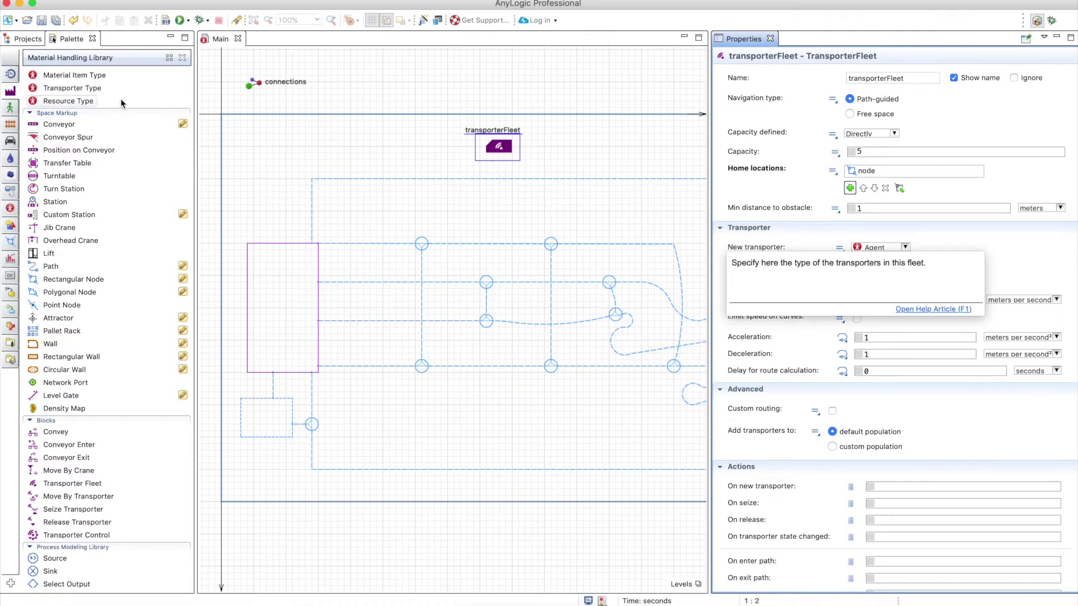
{"action": "left_click", "coordinate": [50, 91]}
Create a Forklift transporter type with the Fork Lift Truck 3D animation
{"action": "left_click_drag", "start_coordinate": [49, 91], "coordinate": [413, 84]}
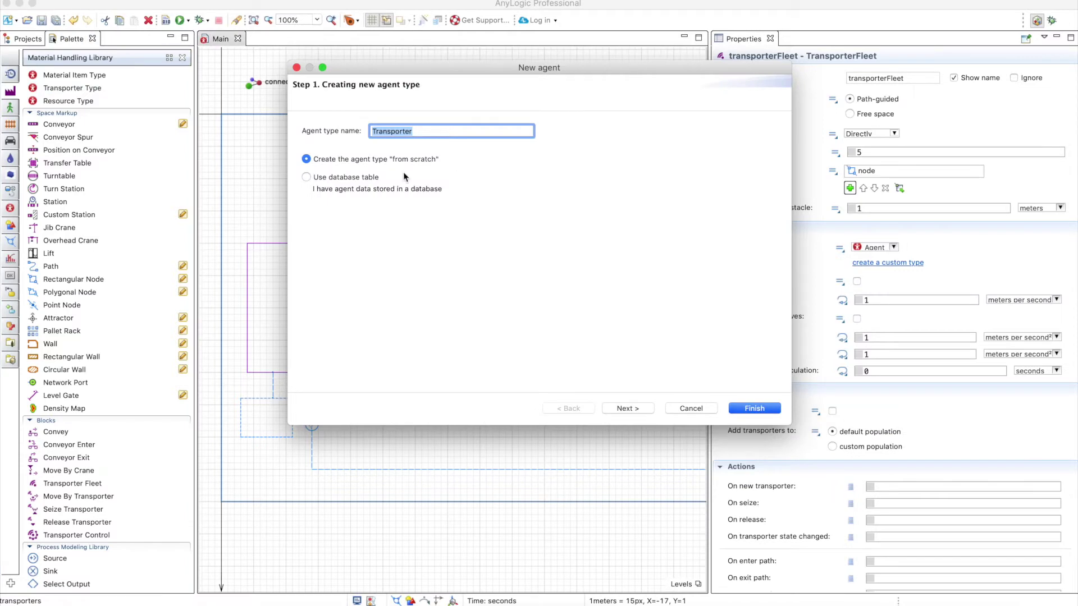
{"action": "type", "text": "Forklift"}
{"action": "left_click", "coordinate": [628, 408]}
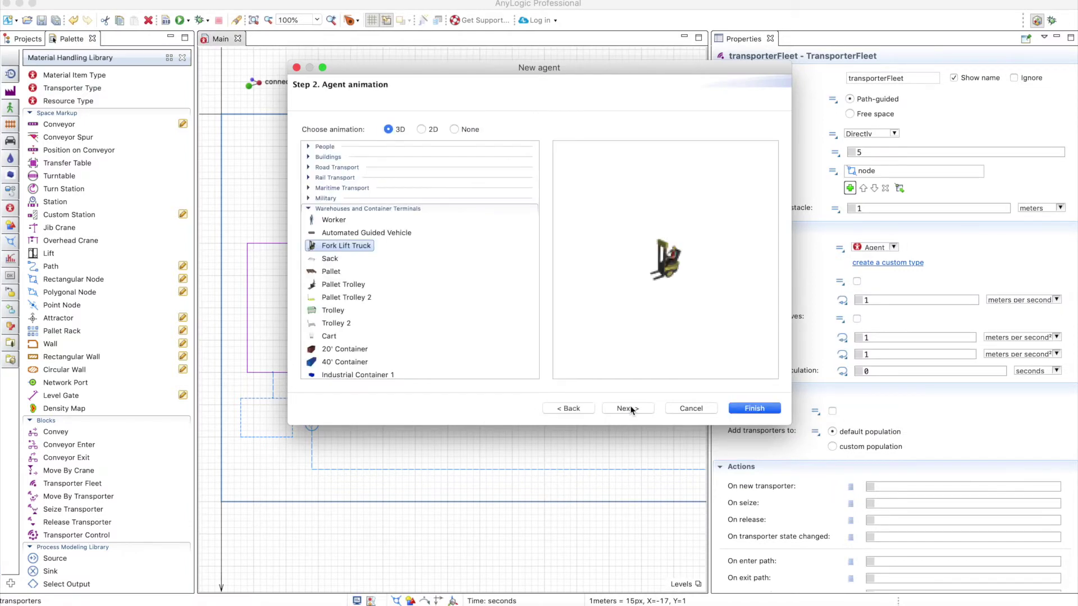
{"action": "left_click", "coordinate": [751, 409]}
Choose Forklift as the fleet's new transporter type
{"action": "left_click", "coordinate": [894, 248]}
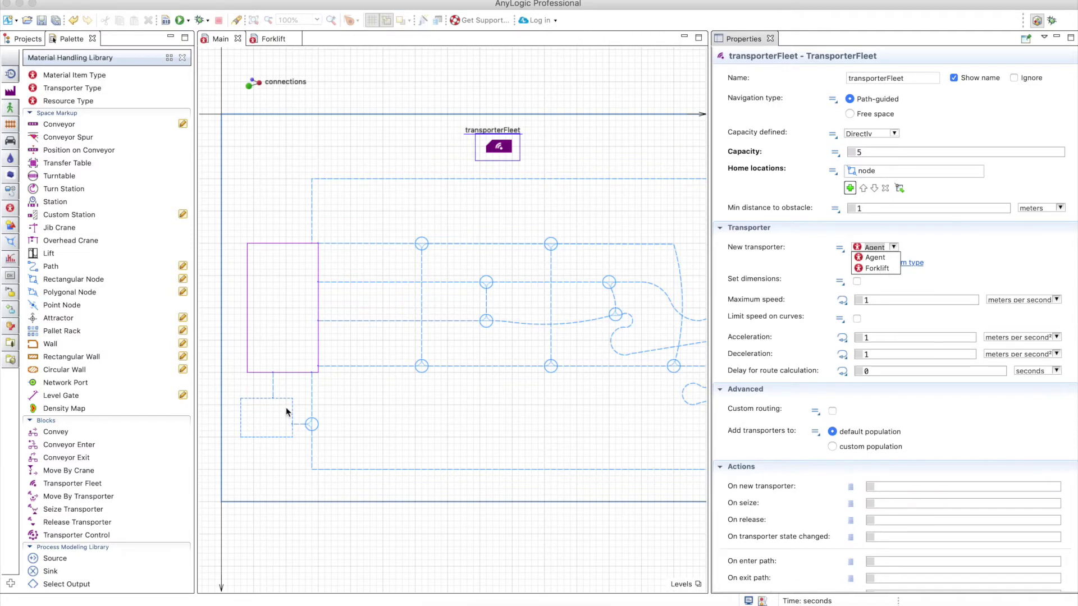
{"action": "key", "text": "Down"}
{"action": "key", "text": "Return"}
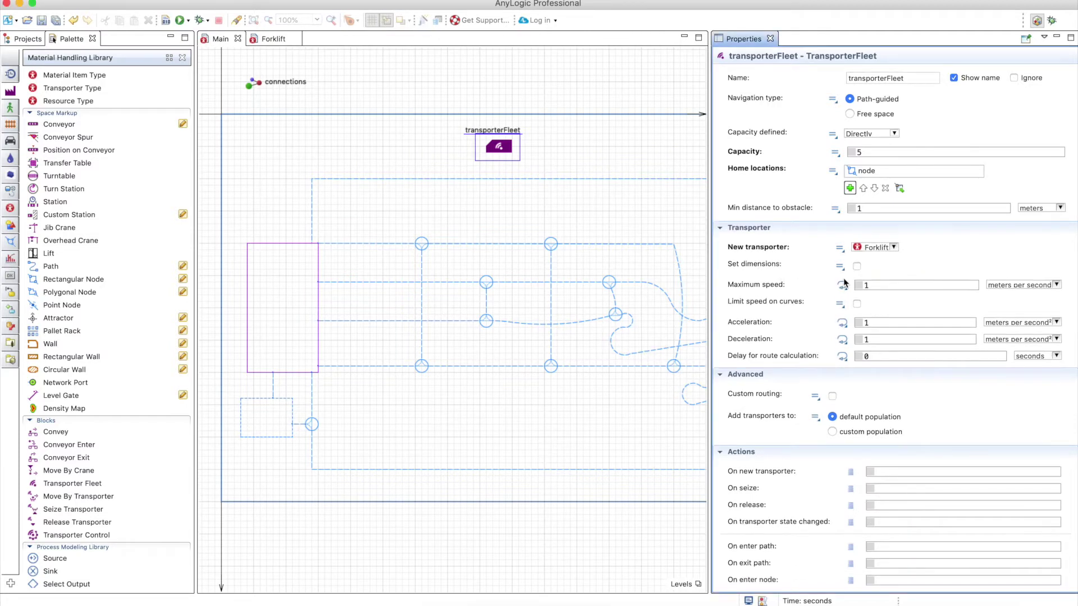
{"action": "double_click", "coordinate": [881, 285]}
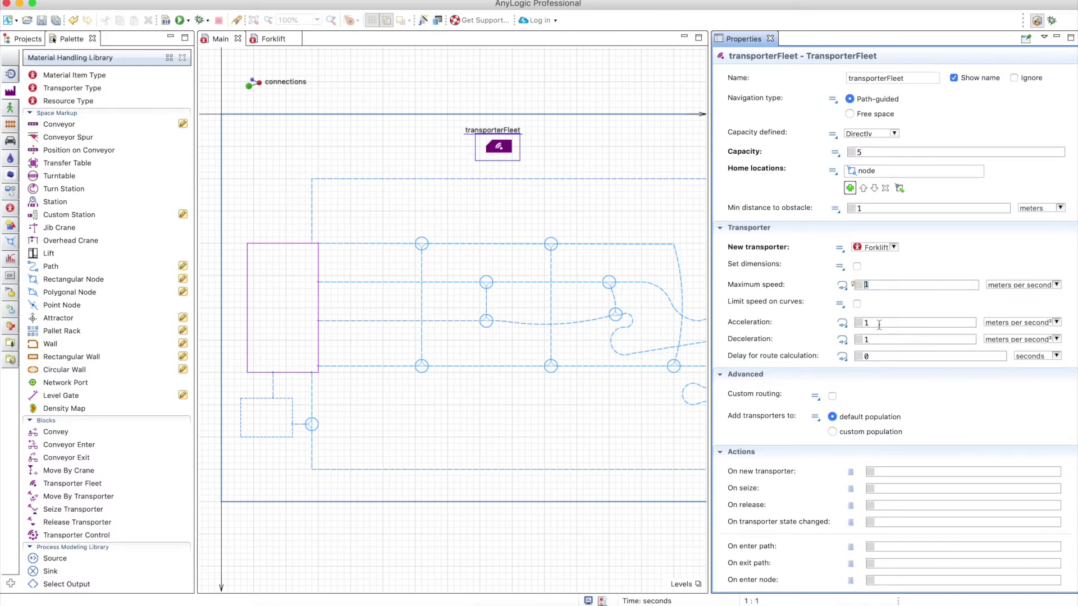
{"action": "left_click", "coordinate": [852, 325]}
{"action": "left_click", "coordinate": [861, 339]}
{"action": "double_click", "coordinate": [861, 340]}
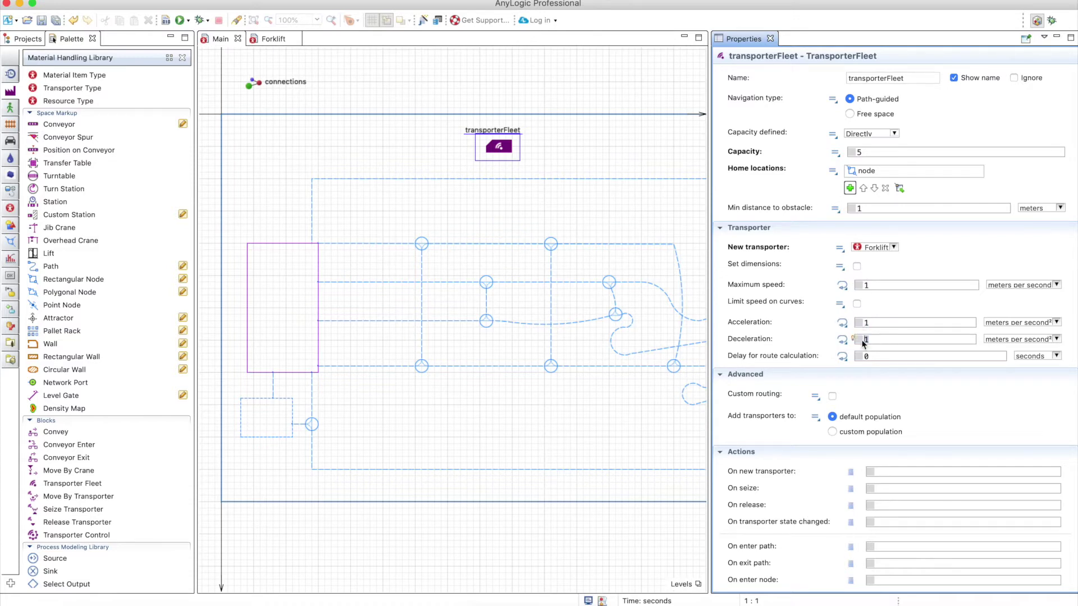
{"action": "left_click", "coordinate": [857, 304]}
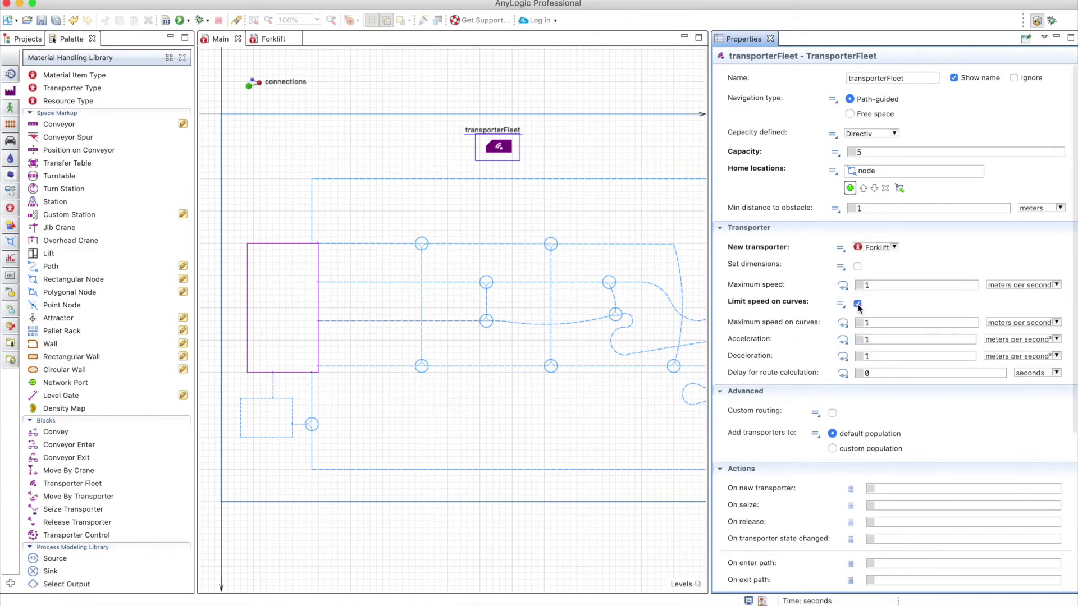
{"action": "scroll", "coordinate": [654, 357], "scroll_direction": "right", "scroll_amount": 3}
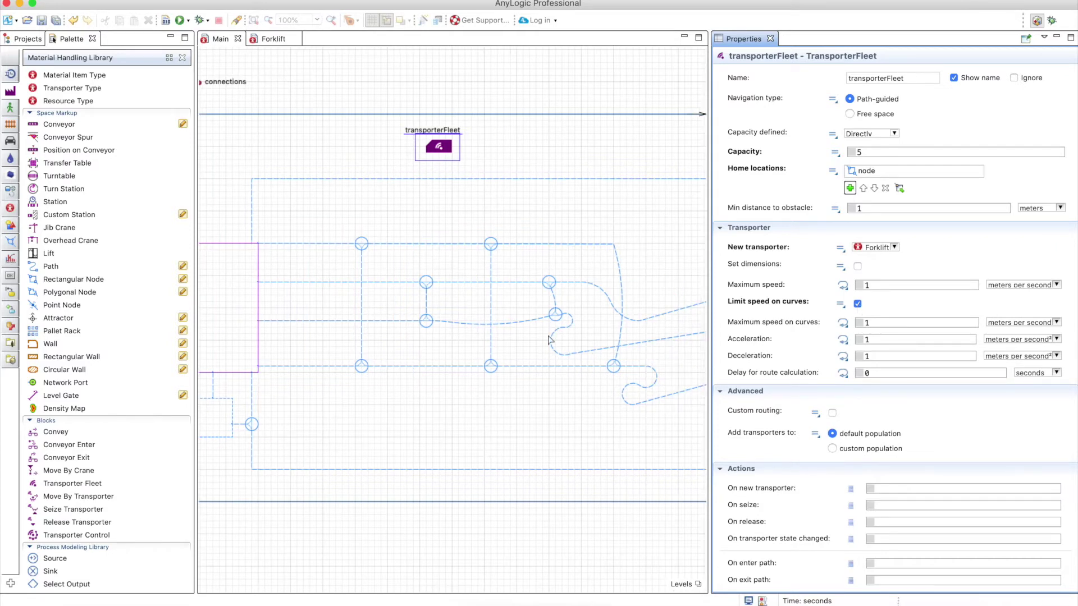
{"action": "left_click", "coordinate": [880, 373]}
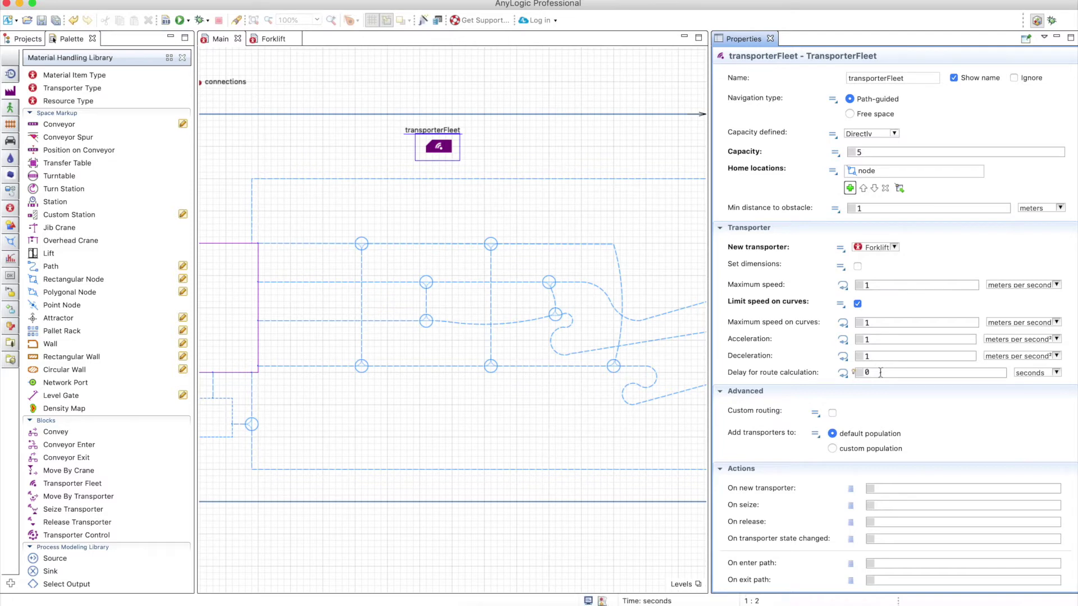
{"action": "scroll", "coordinate": [639, 377], "scroll_direction": "left", "scroll_amount": 3}
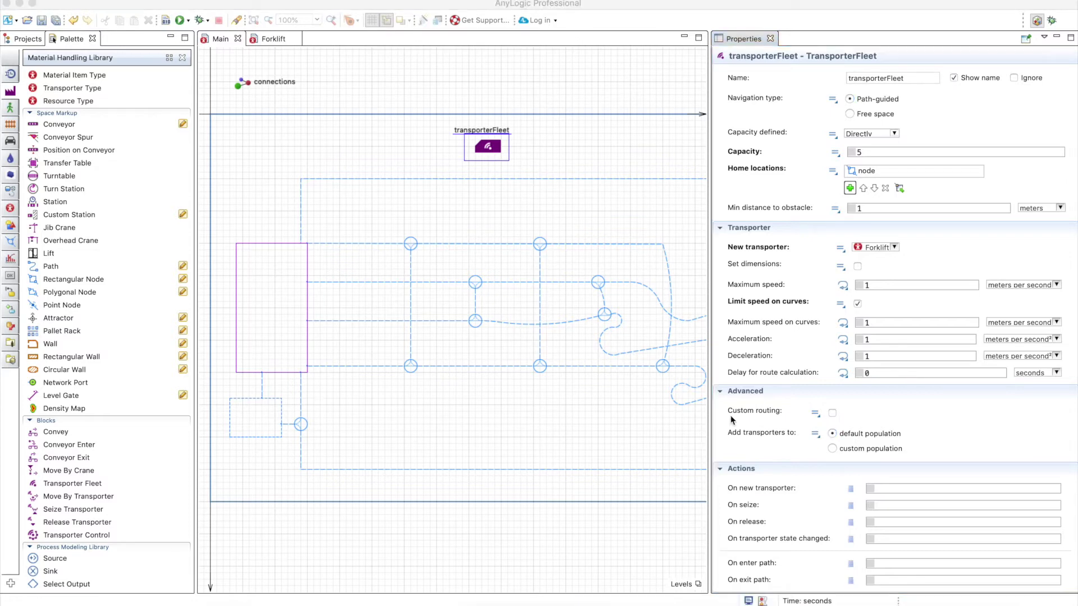
{"action": "left_click", "coordinate": [834, 415]}
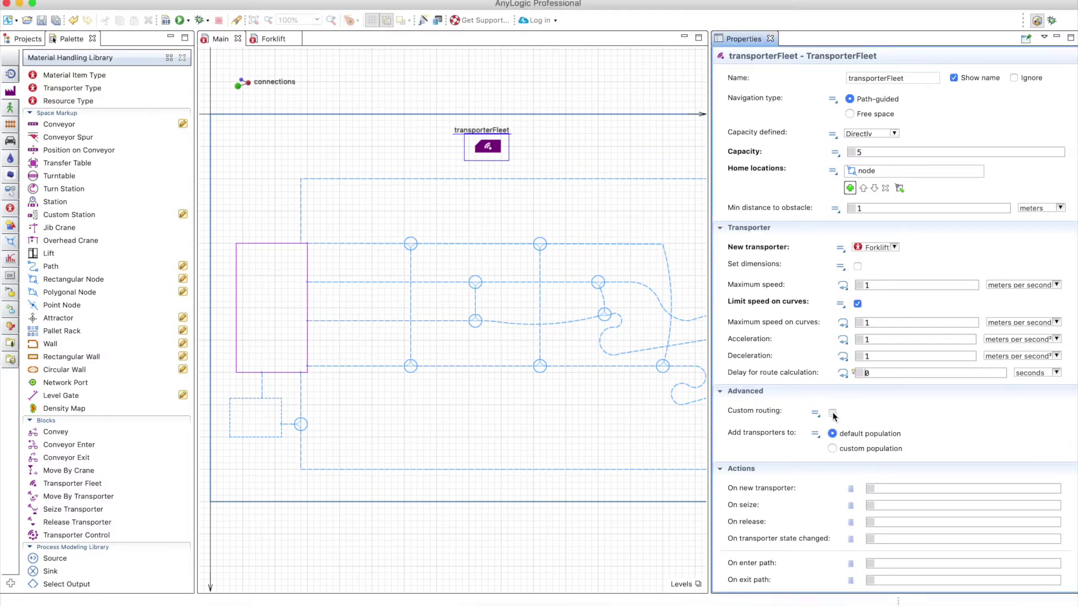
{"action": "left_click", "coordinate": [833, 415]}
{"action": "scroll", "coordinate": [756, 449], "scroll_direction": "down", "scroll_amount": 2}
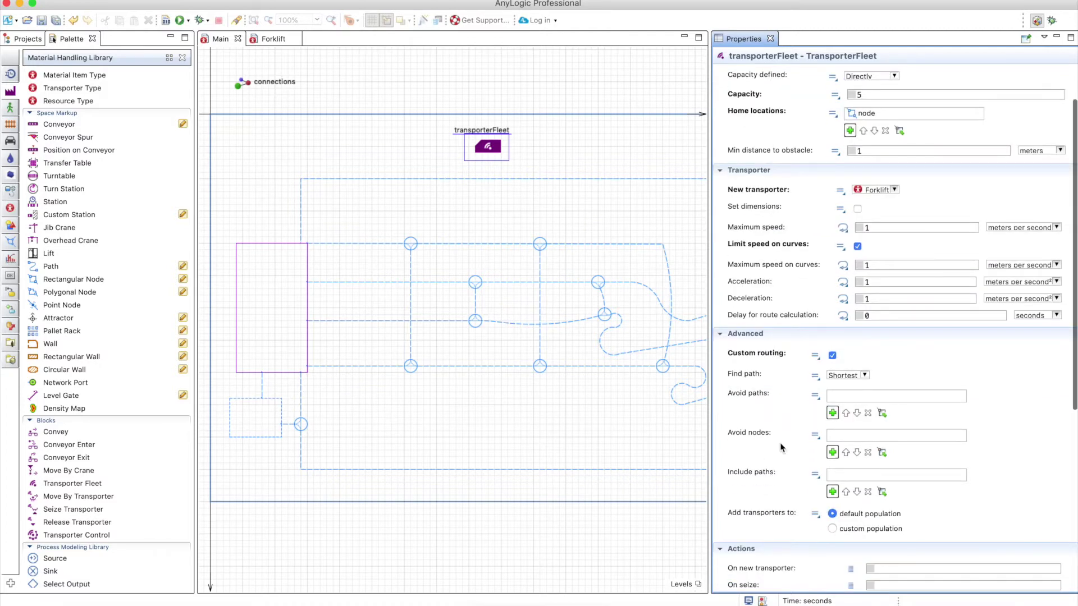
{"action": "left_click", "coordinate": [832, 355]}
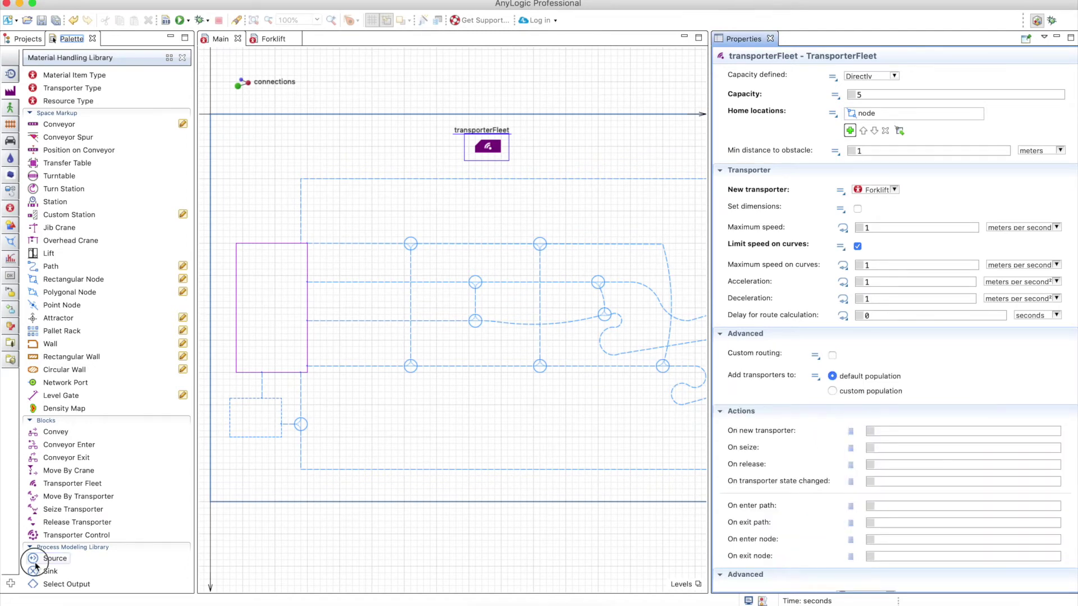
{"action": "left_click_drag", "start_coordinate": [33, 558], "coordinate": [269, 488]}
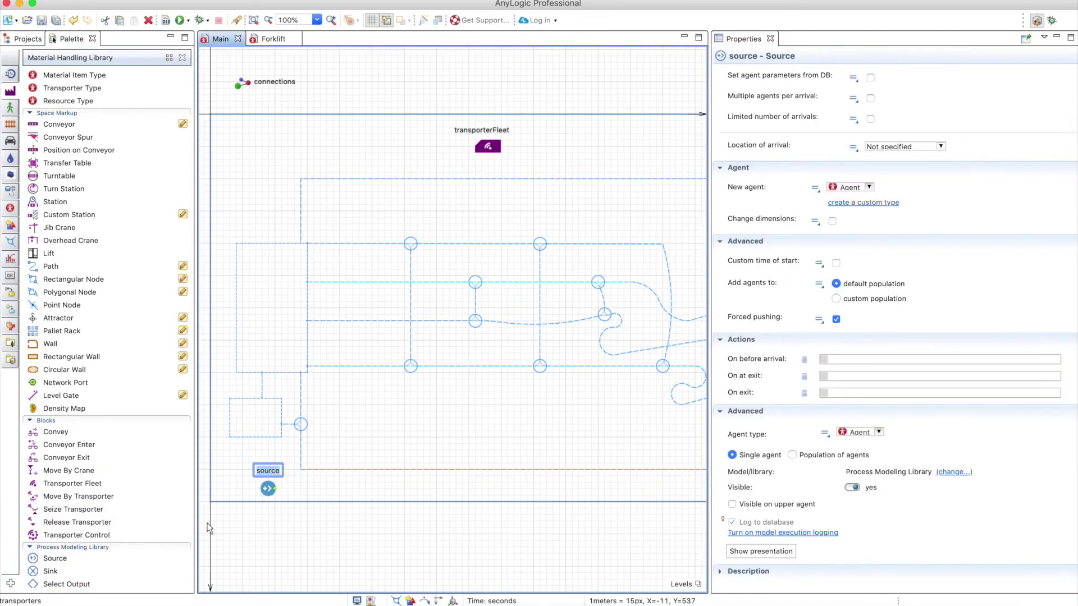
Create a Pallet material item agent type for the source
{"action": "left_click", "coordinate": [268, 490]}
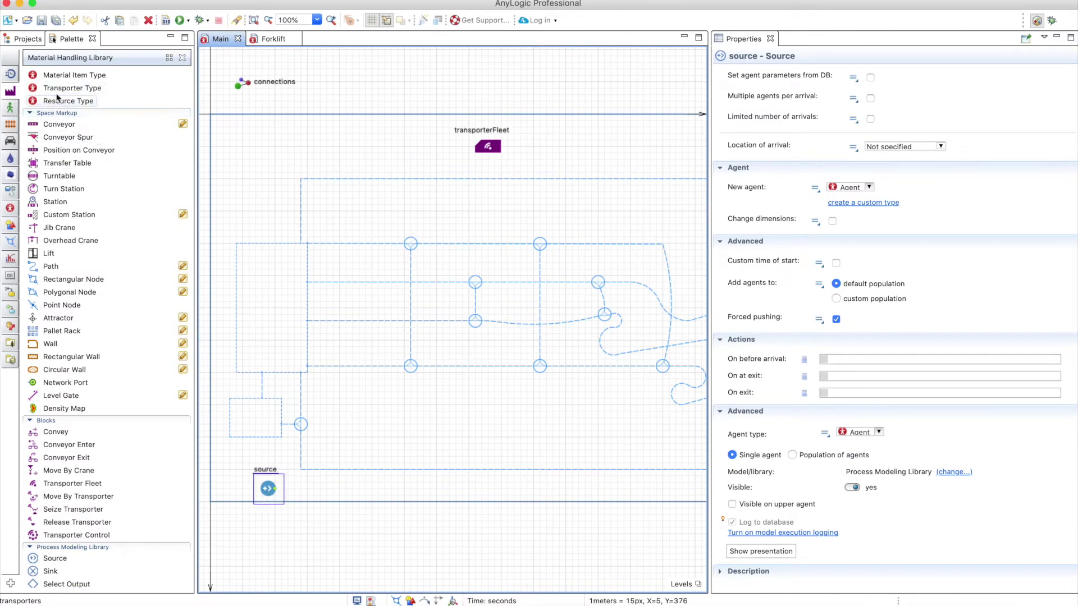
{"action": "left_click_drag", "start_coordinate": [54, 75], "coordinate": [541, 162]}
{"action": "type", "text": "Pallet"}
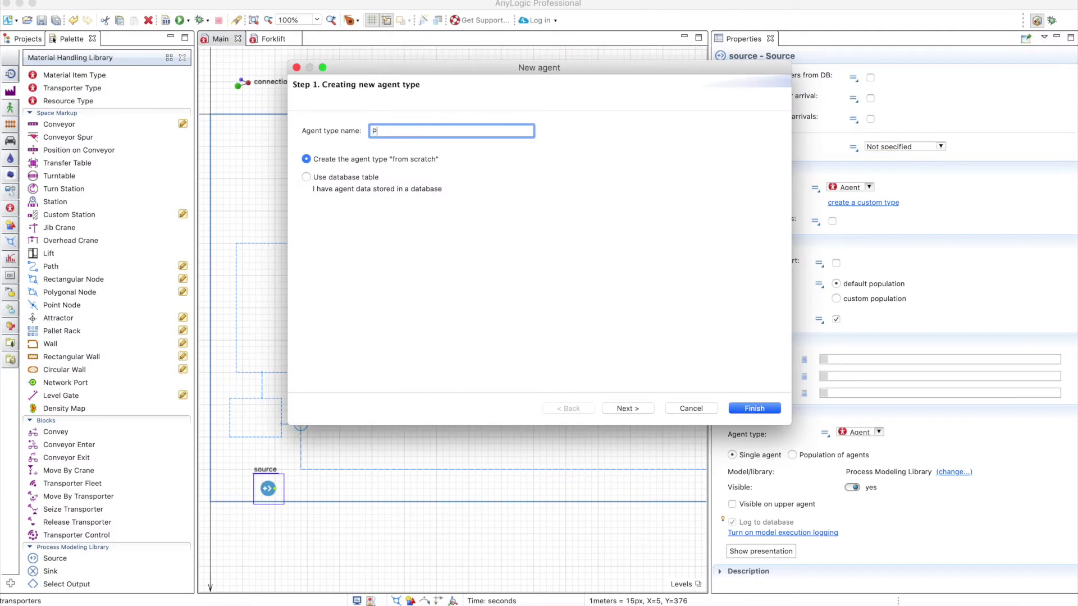
{"action": "left_click", "coordinate": [629, 409]}
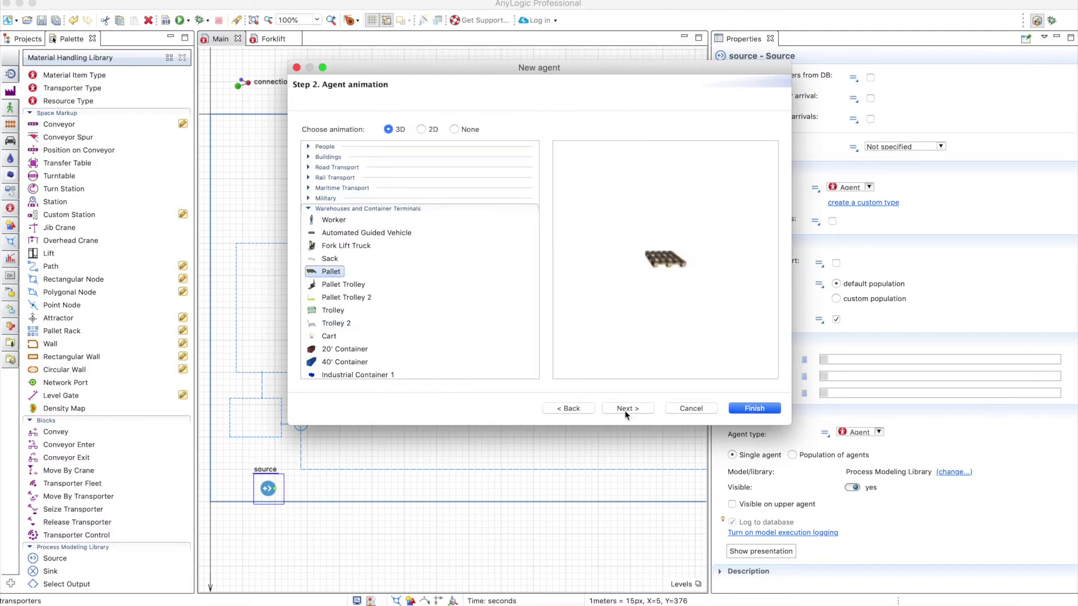
{"action": "left_click", "coordinate": [632, 409]}
{"action": "left_click", "coordinate": [754, 408]}
Make the source generate Pallet agents at 0.3 per second arriving at node15
{"action": "left_click", "coordinate": [904, 147]}
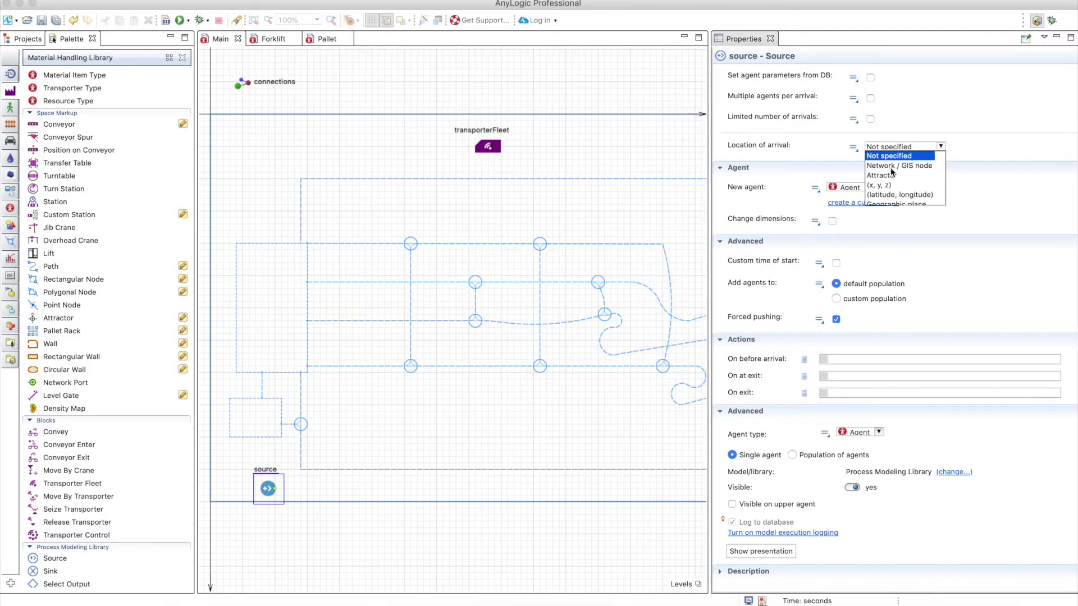
{"action": "left_click", "coordinate": [962, 163]}
{"action": "left_click", "coordinate": [925, 166]}
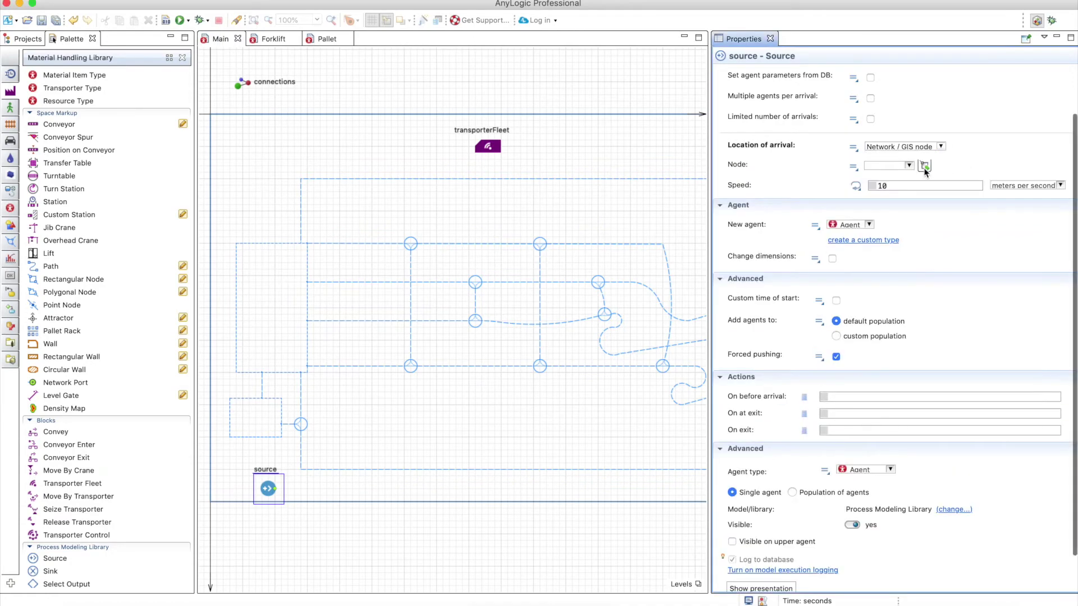
{"action": "double_click", "coordinate": [896, 116]}
{"action": "type", "text": "0"}
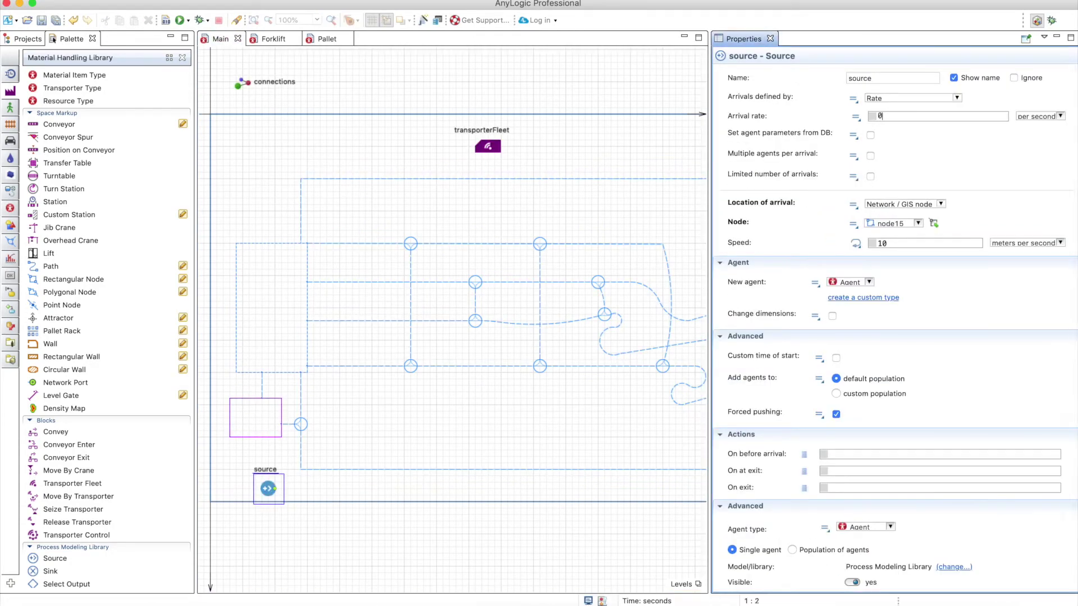
{"action": "type", "text": ".3"}
{"action": "left_click", "coordinate": [869, 282]}
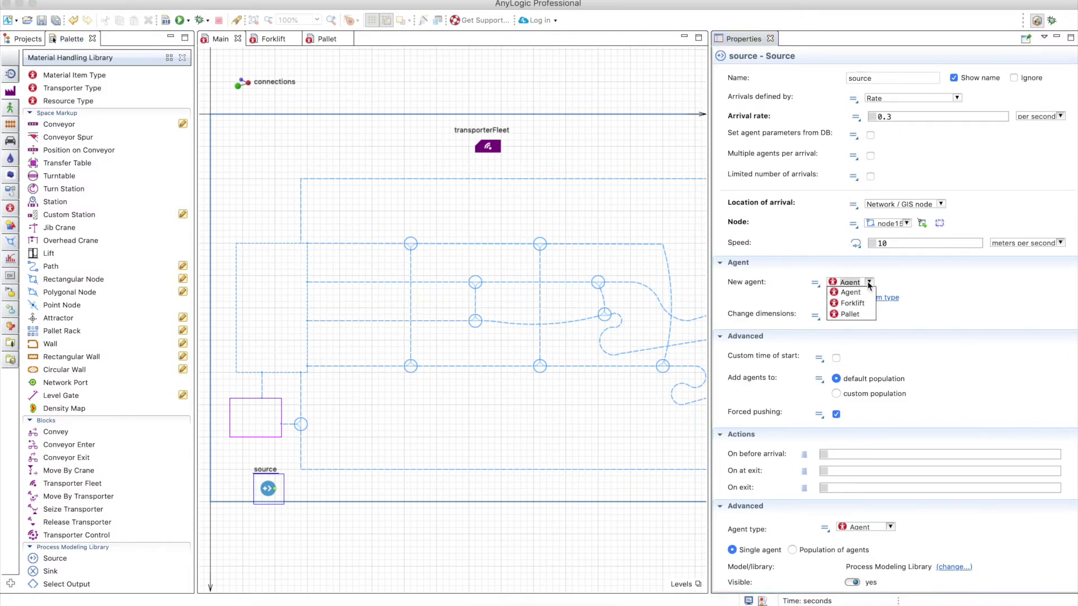
{"action": "left_click", "coordinate": [850, 314]}
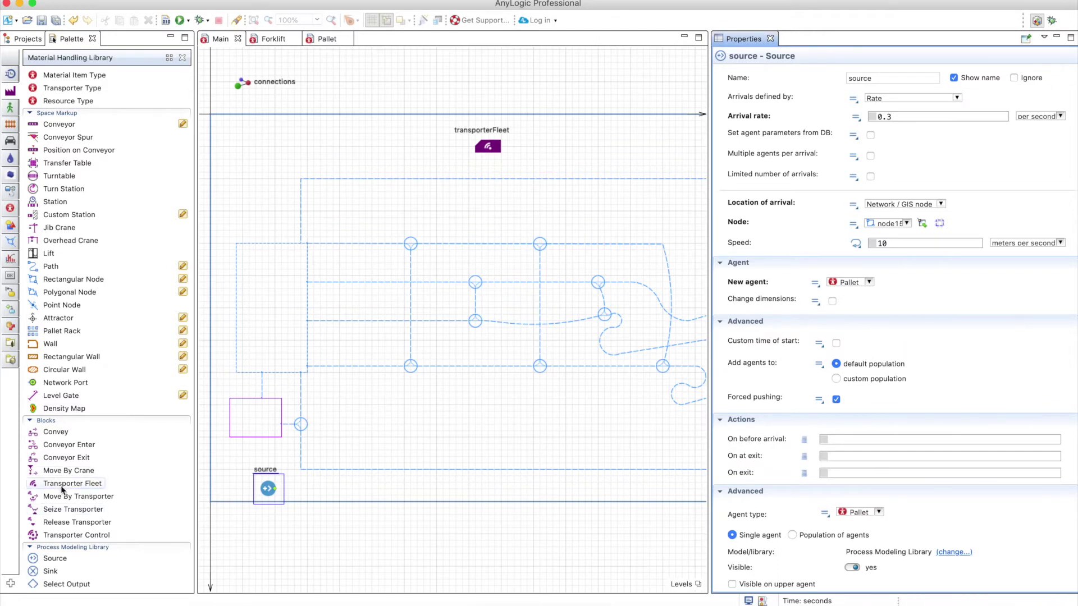
Add a Move By Transporter block after source, label below, with node17 as destination node
{"action": "left_click_drag", "start_coordinate": [63, 497], "coordinate": [321, 493]}
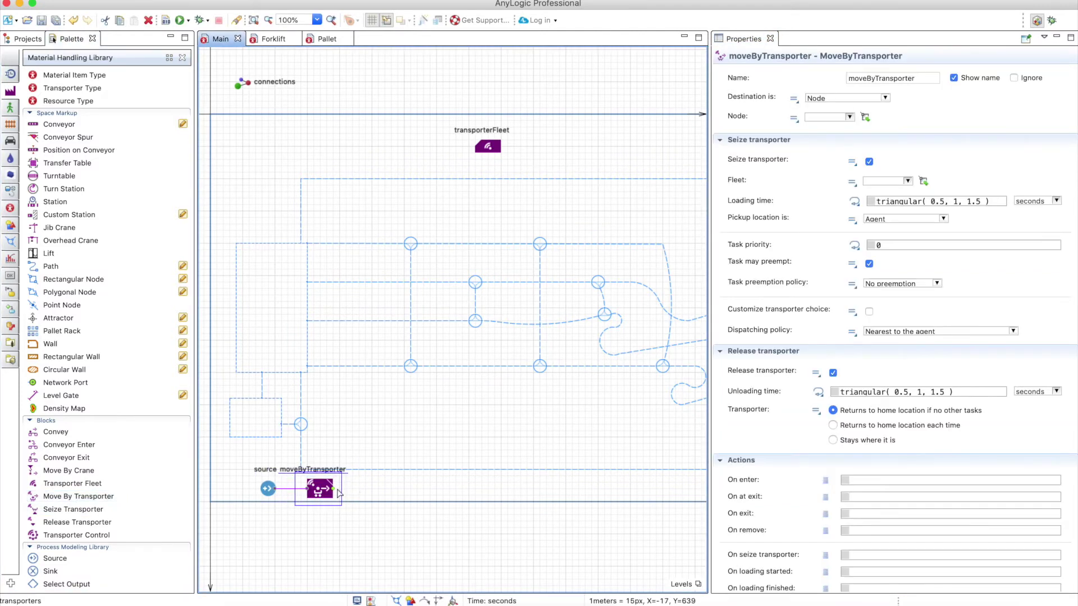
{"action": "left_click_drag", "start_coordinate": [315, 470], "coordinate": [347, 514]}
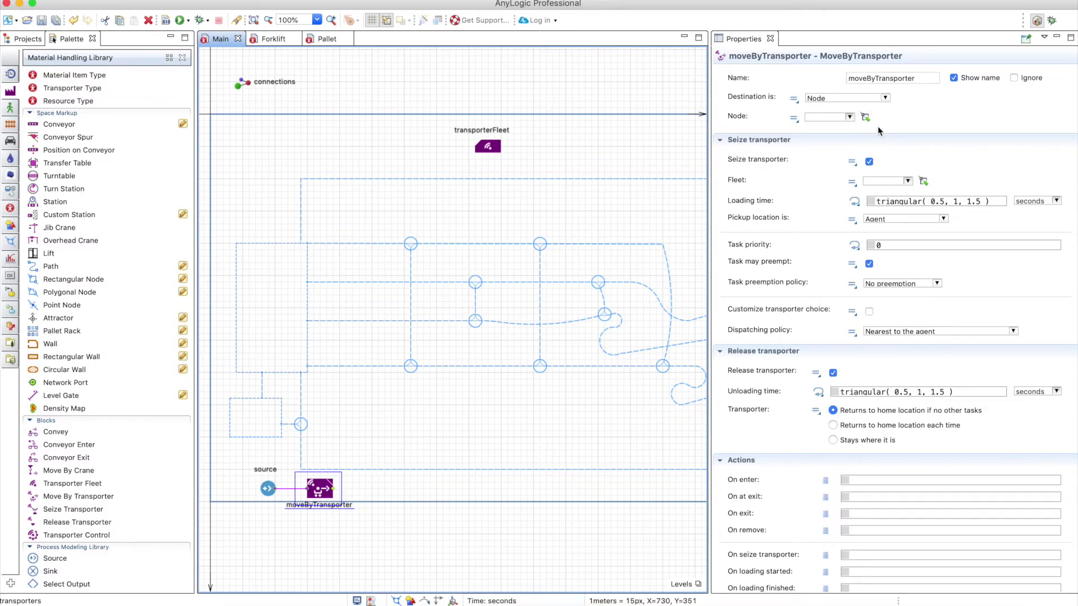
{"action": "left_click", "coordinate": [865, 118]}
{"action": "scroll", "coordinate": [549, 284], "scroll_direction": "right", "scroll_amount": 8}
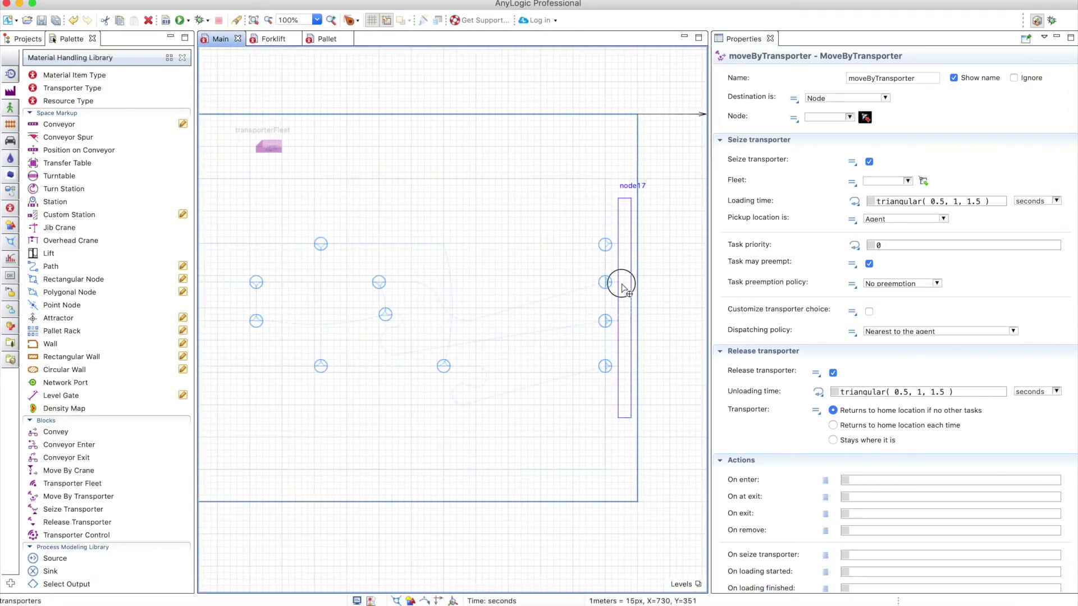
{"action": "left_click", "coordinate": [623, 291]}
{"action": "left_click", "coordinate": [845, 96]}
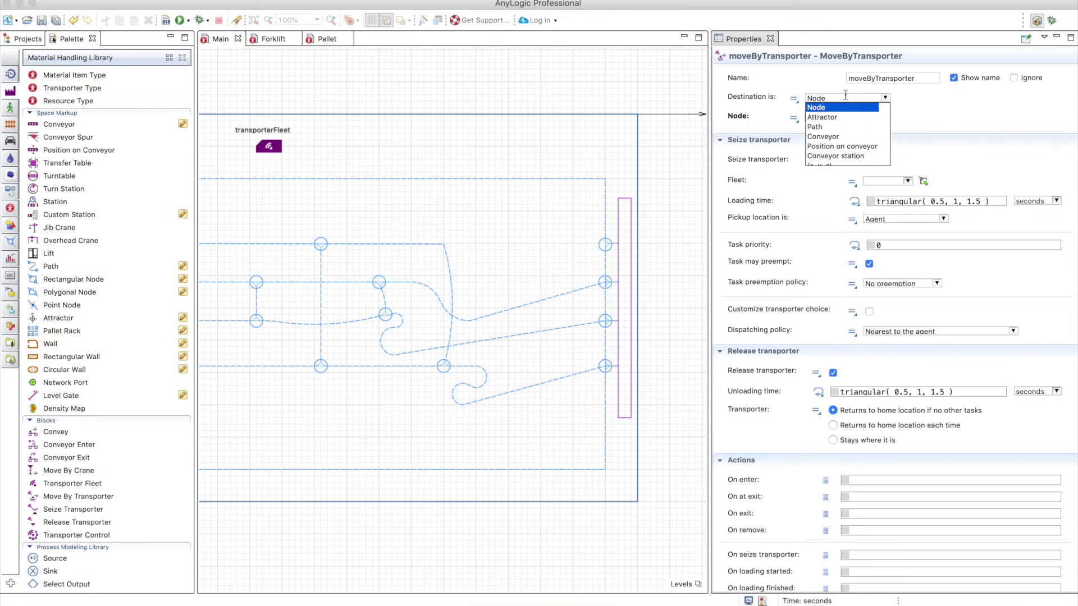
{"action": "scroll", "coordinate": [873, 120], "scroll_direction": "down", "scroll_amount": 1}
{"action": "scroll", "coordinate": [873, 121], "scroll_direction": "up", "scroll_amount": 1}
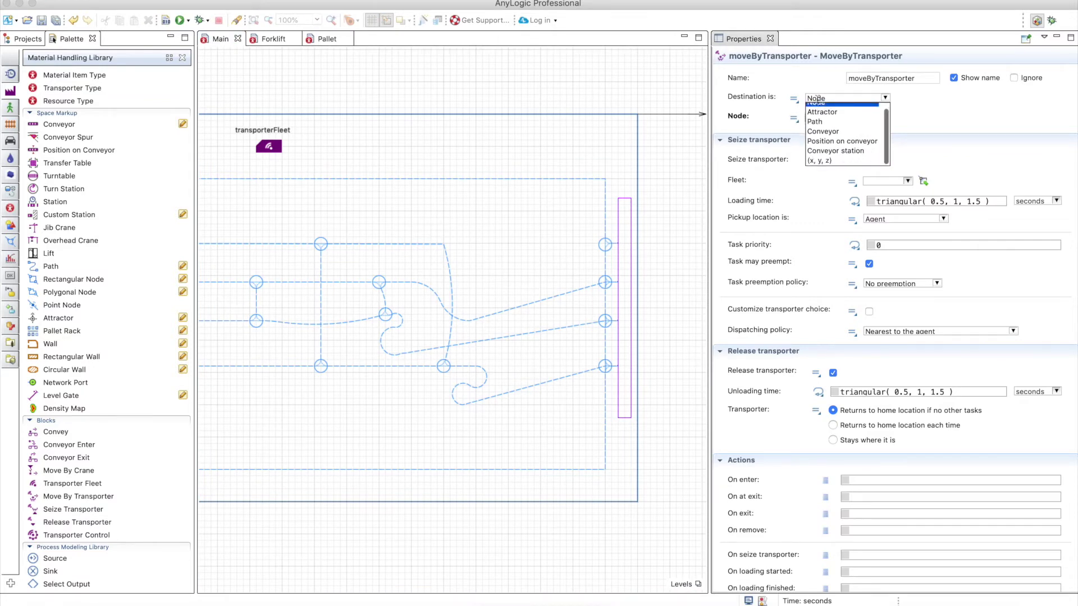
Assign transporterFleet as the fleet, keeping default loading/unloading times and uncustomized transporter choice
{"action": "left_click", "coordinate": [923, 122]}
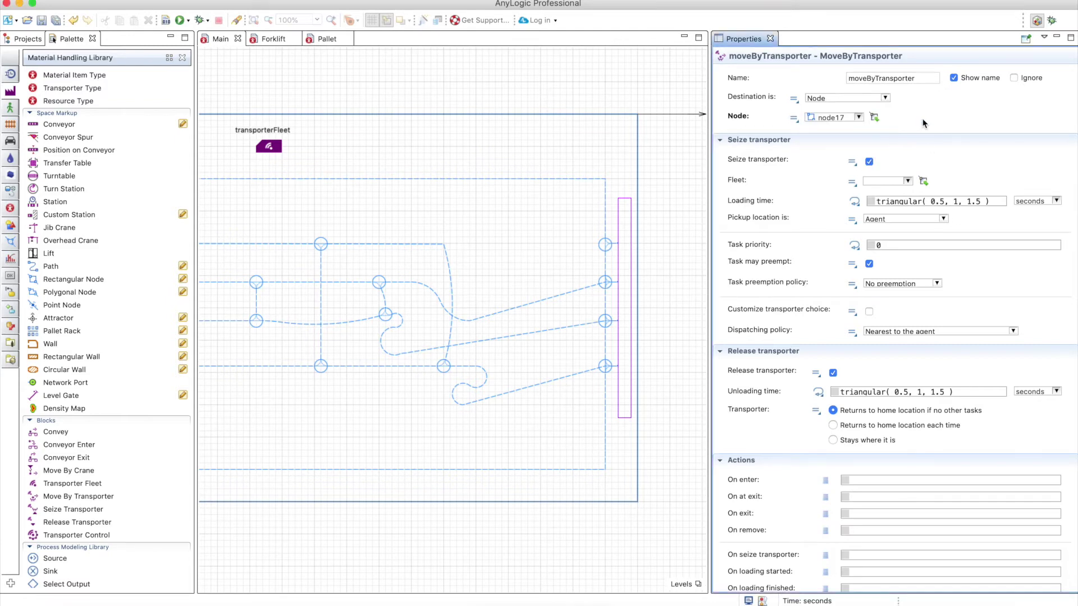
{"action": "left_click", "coordinate": [923, 181]}
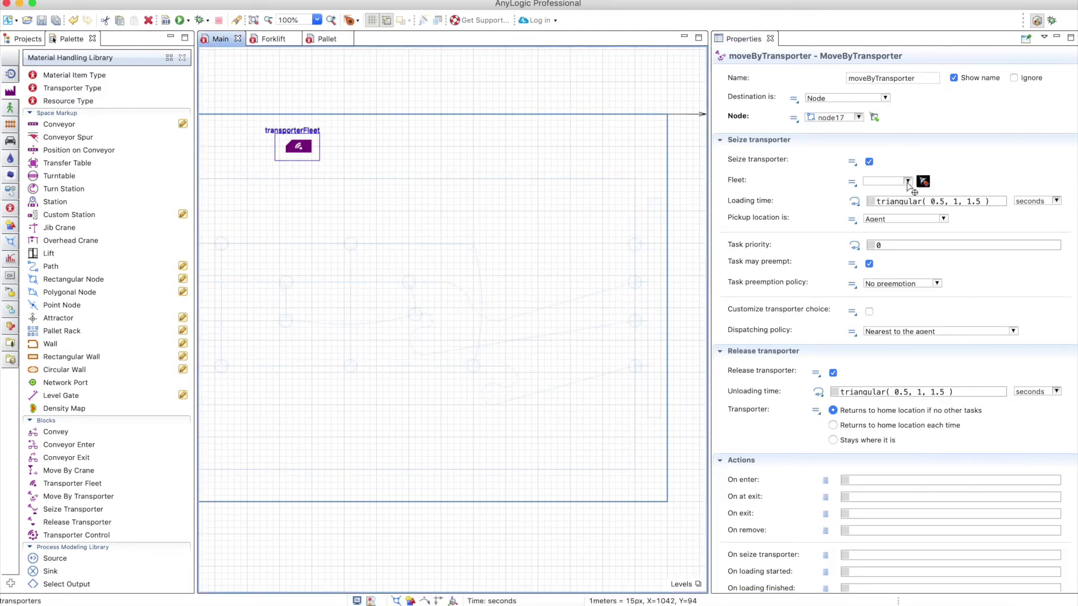
{"action": "left_click", "coordinate": [908, 183]}
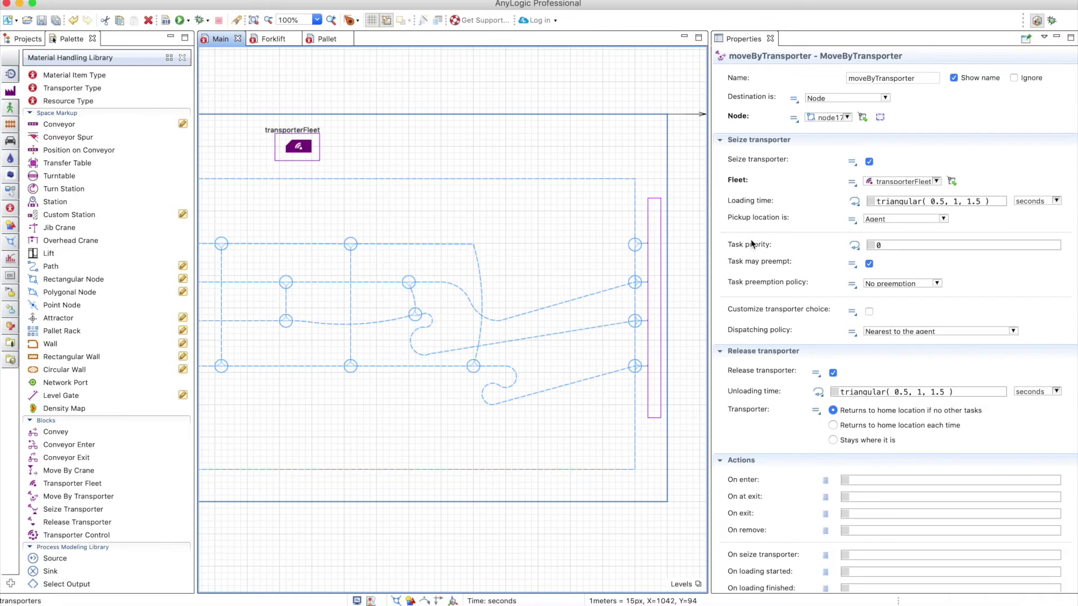
{"action": "left_click", "coordinate": [905, 201]}
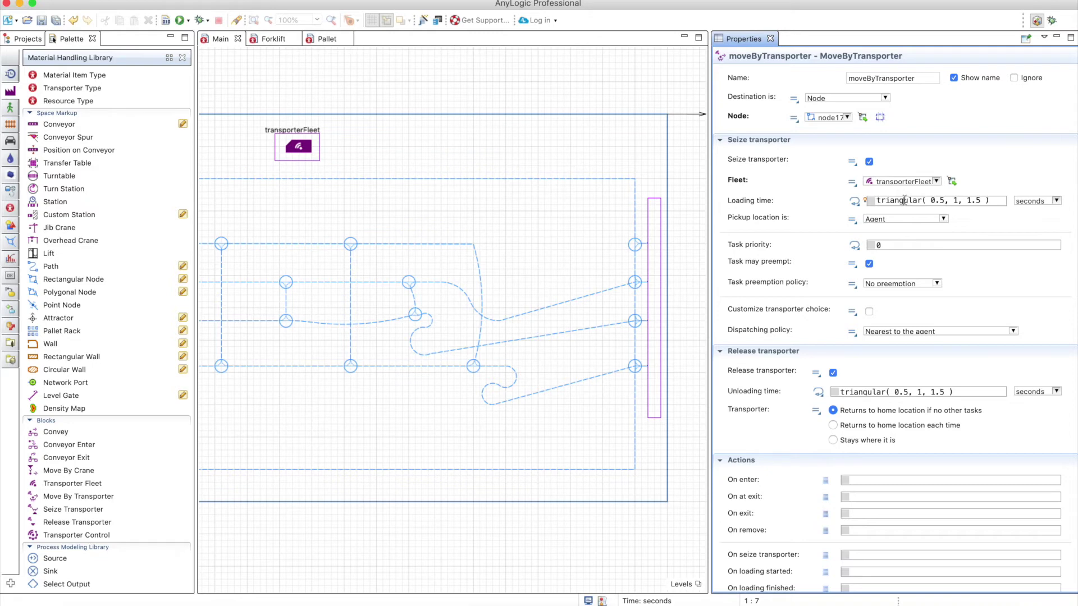
{"action": "left_click", "coordinate": [898, 217]}
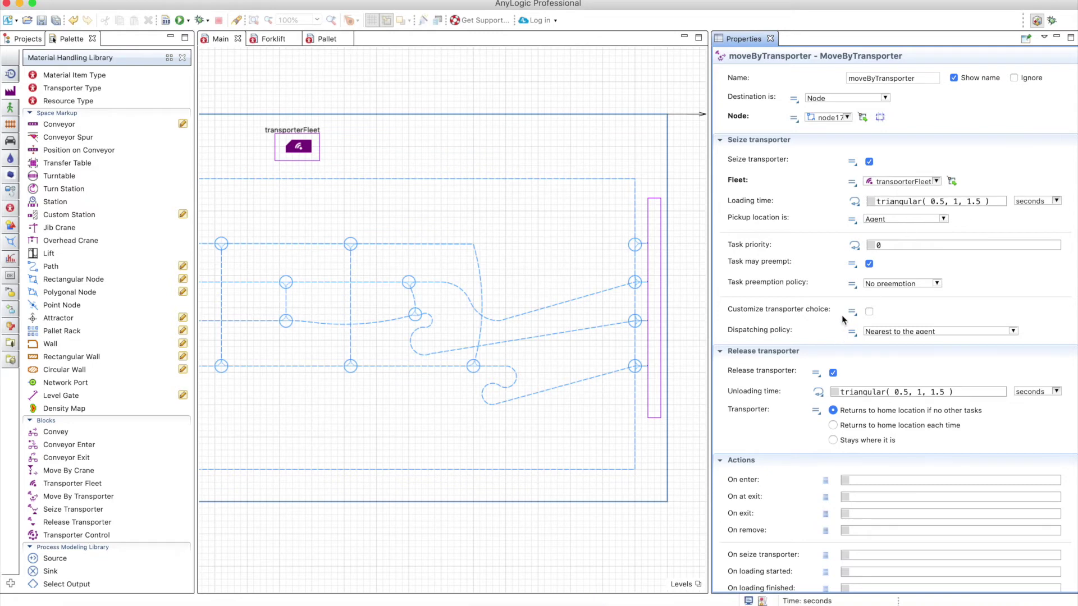
{"action": "left_click", "coordinate": [858, 393]}
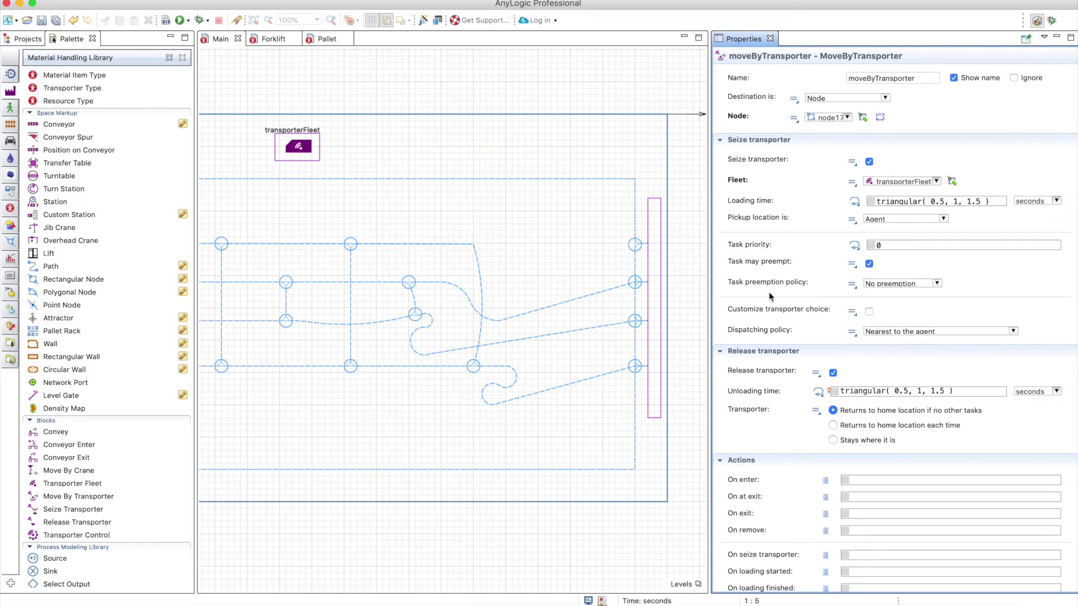
{"action": "left_click", "coordinate": [869, 312]}
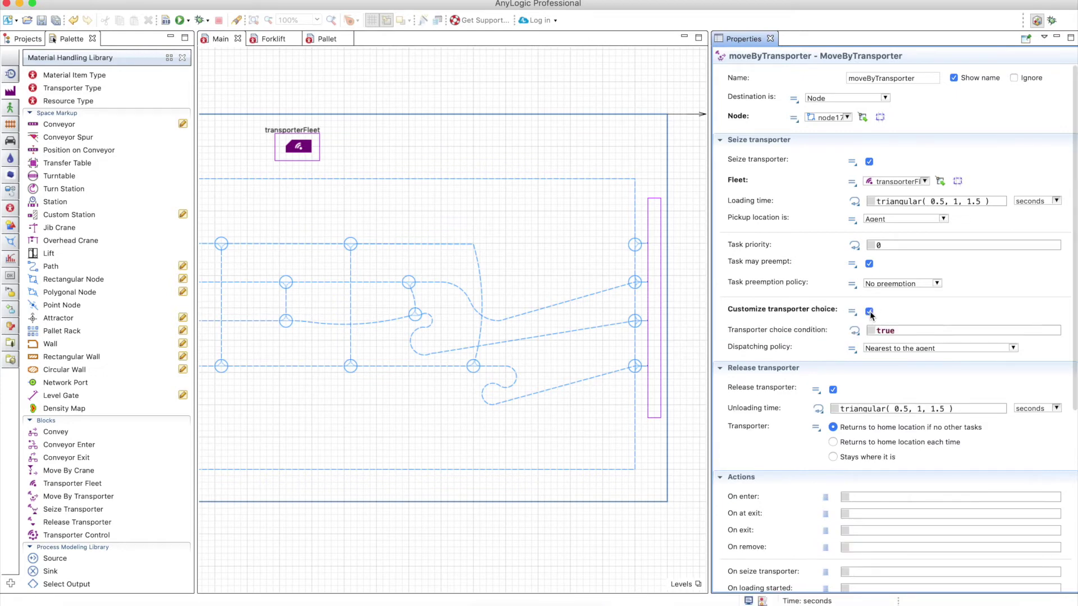
{"action": "left_click", "coordinate": [869, 313]}
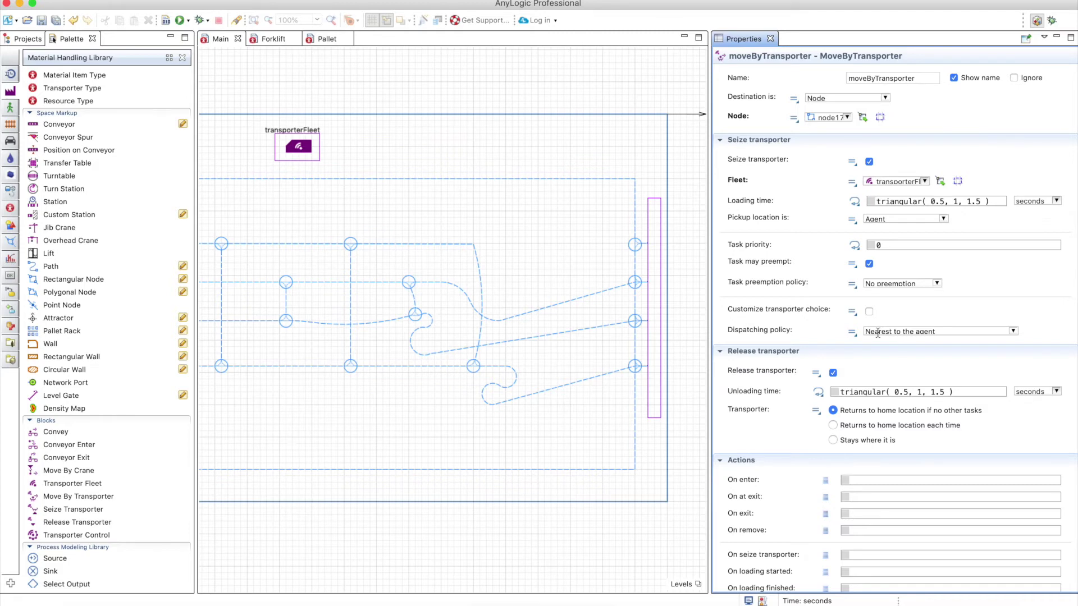
{"action": "left_click", "coordinate": [878, 333]}
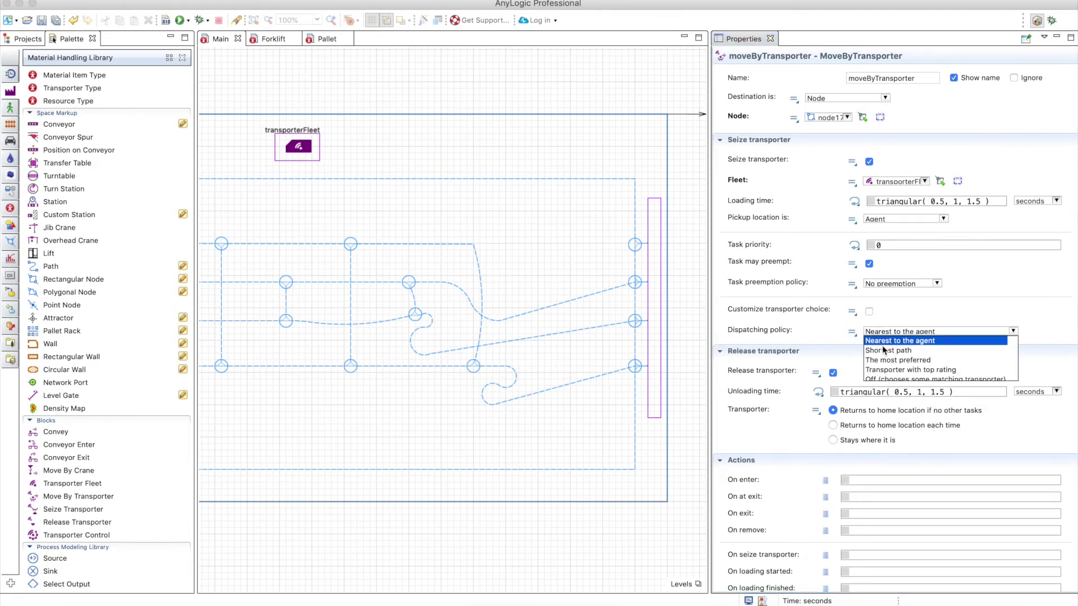
{"action": "left_click", "coordinate": [884, 351]}
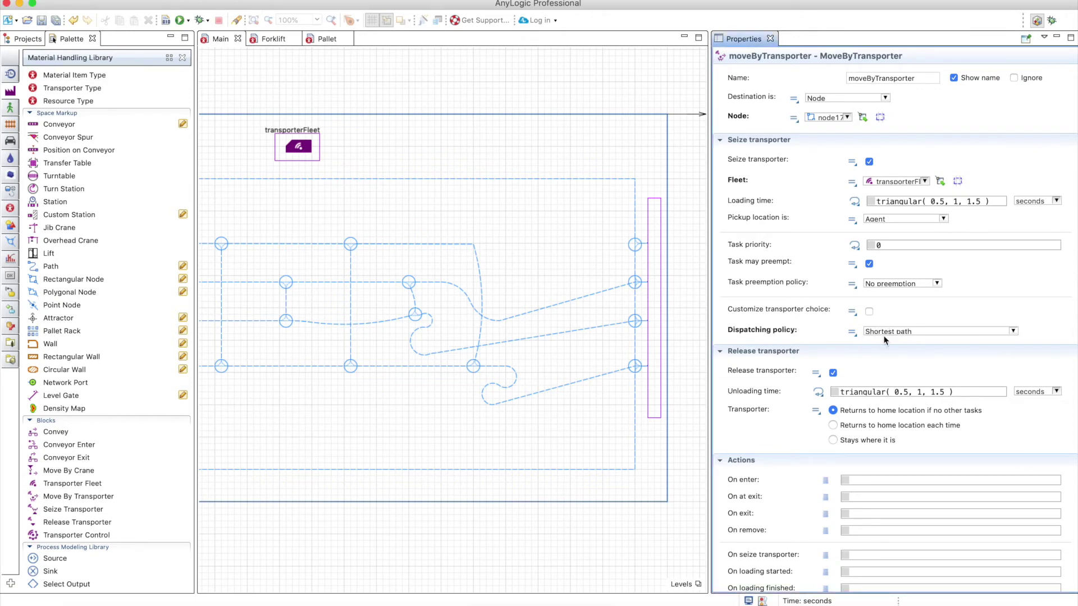
{"action": "left_click", "coordinate": [884, 331]}
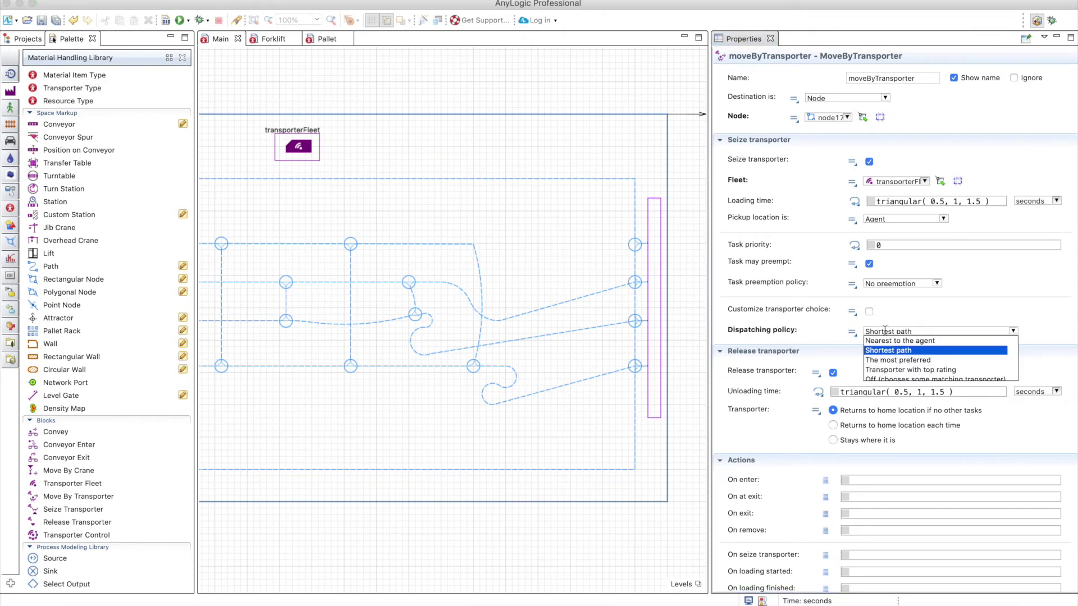
{"action": "left_click", "coordinate": [911, 362]}
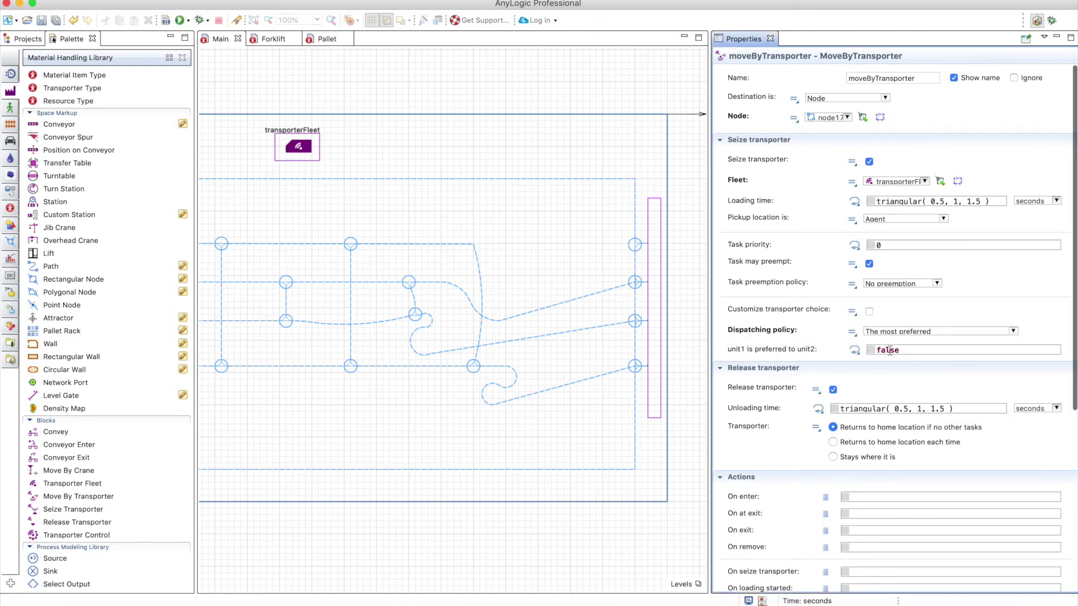
{"action": "left_click", "coordinate": [901, 351]}
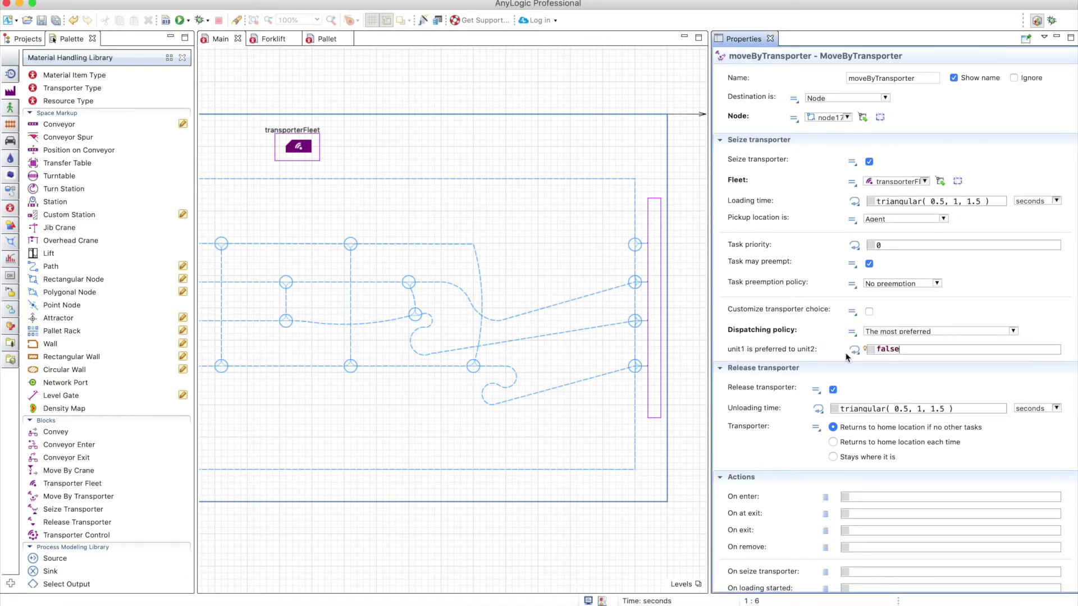
{"action": "left_click", "coordinate": [886, 332]}
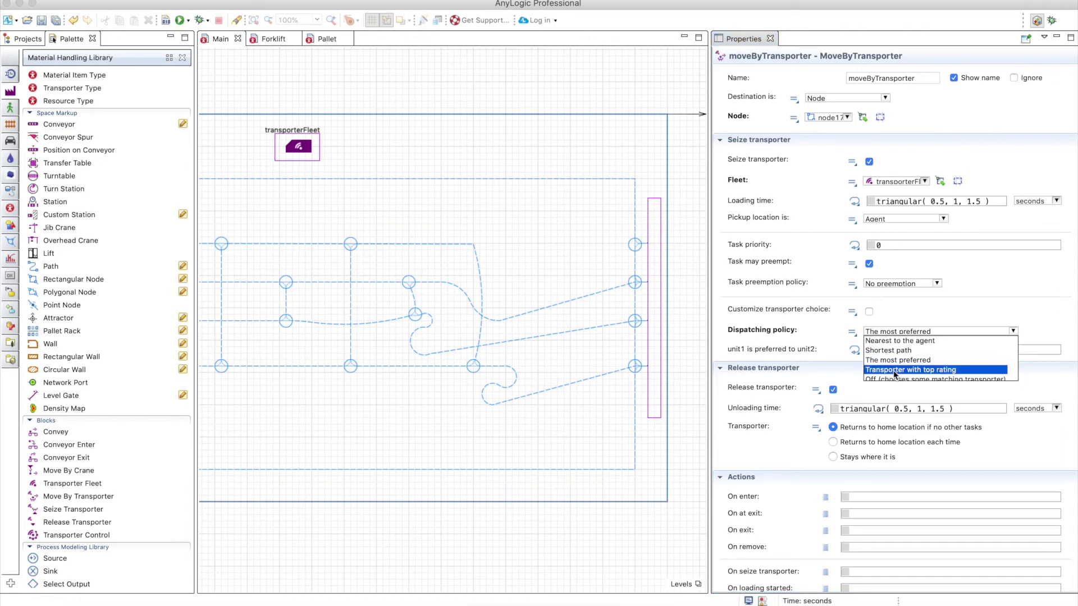
{"action": "left_click", "coordinate": [894, 372]}
{"action": "left_click", "coordinate": [884, 351]}
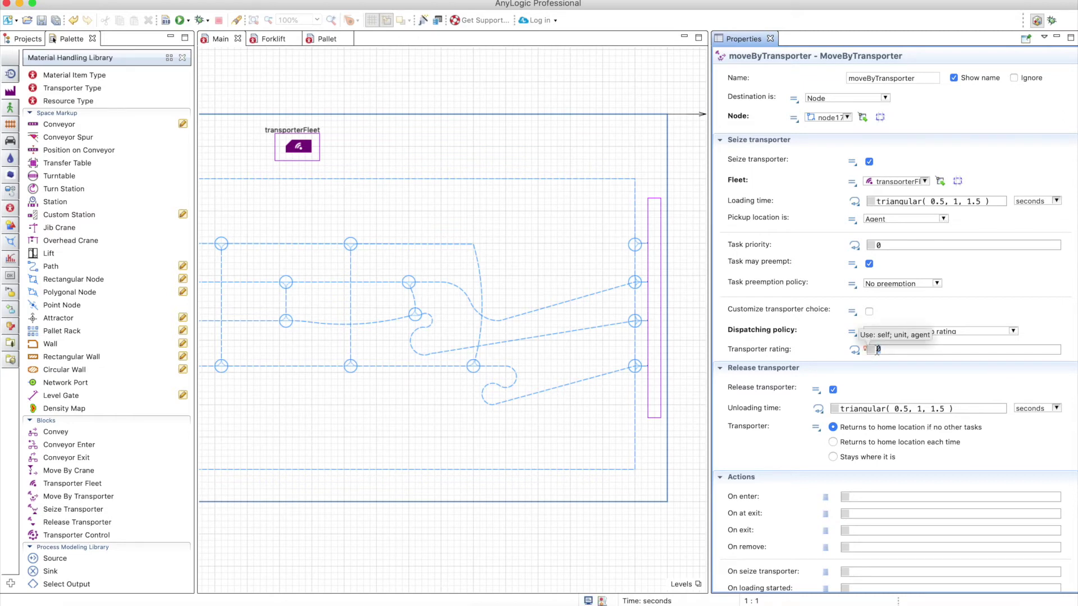
{"action": "type", "text": "unit."}
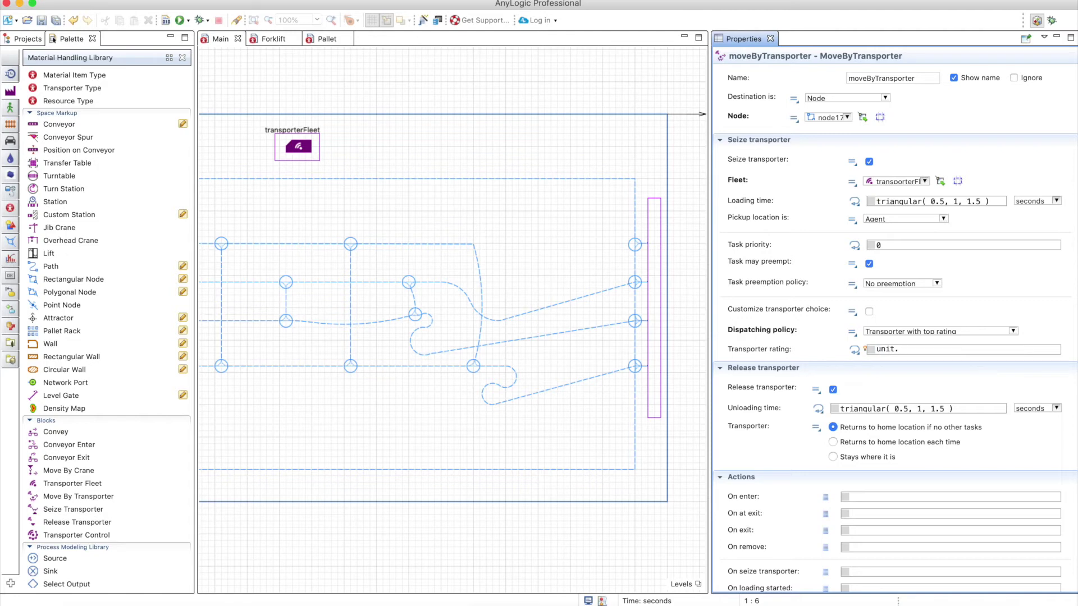
{"action": "type", "text": "rating"}
{"action": "left_click_drag", "start_coordinate": [927, 349], "coordinate": [902, 348]}
{"action": "left_click", "coordinate": [910, 331]}
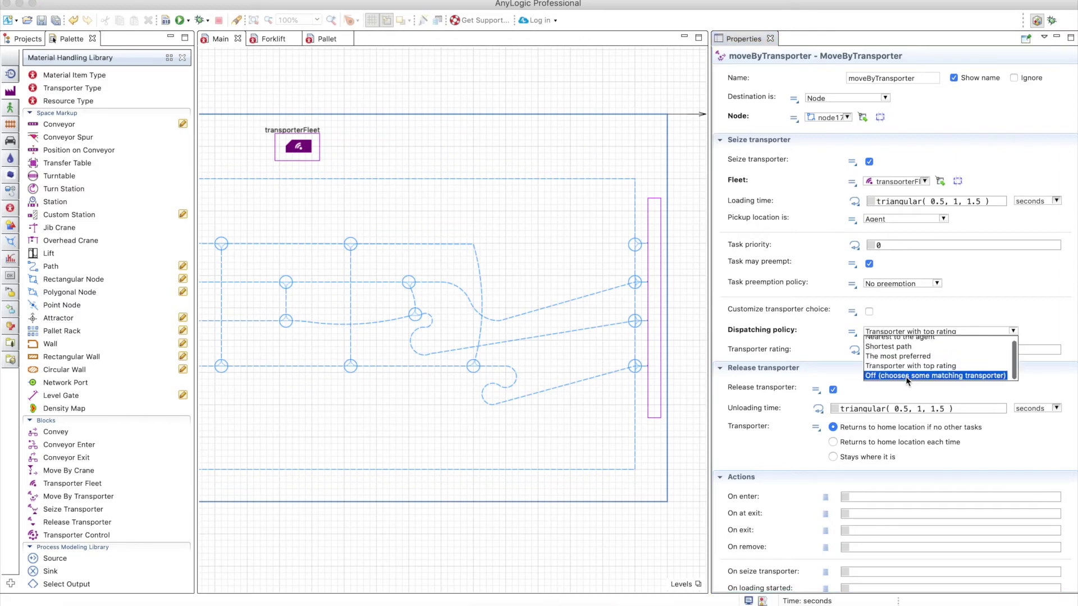
{"action": "left_click", "coordinate": [906, 376]}
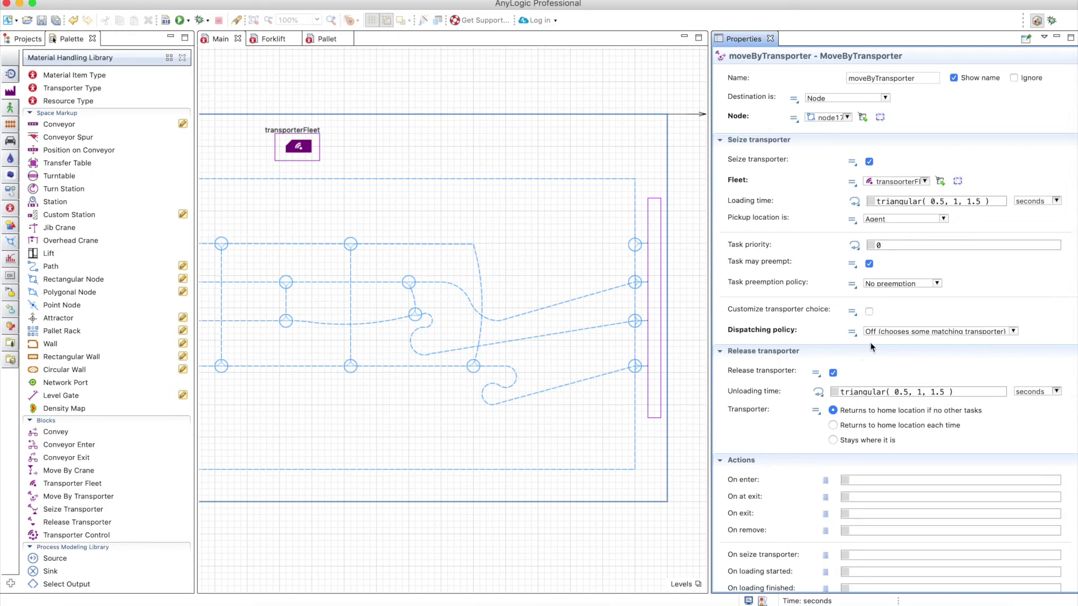
{"action": "left_click", "coordinate": [879, 332]}
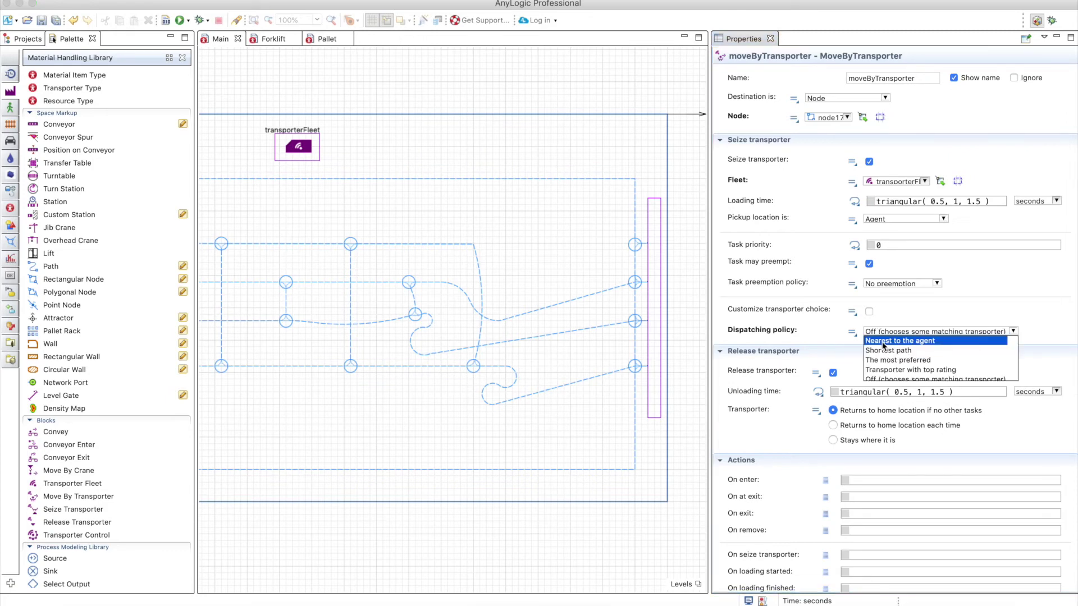
{"action": "left_click", "coordinate": [883, 343]}
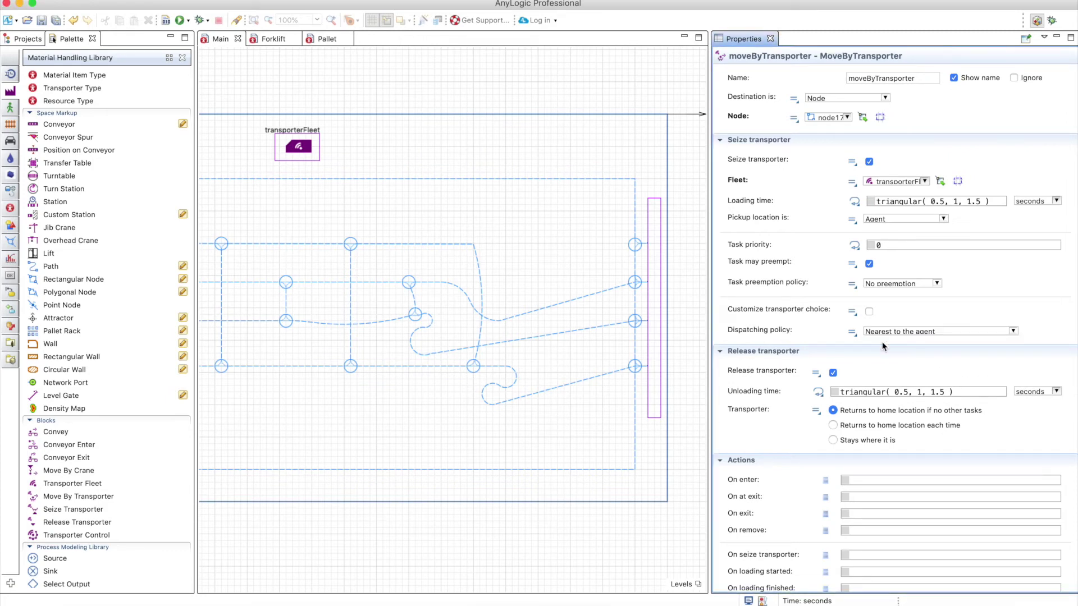
{"action": "scroll", "coordinate": [491, 345], "scroll_direction": "left", "scroll_amount": 10}
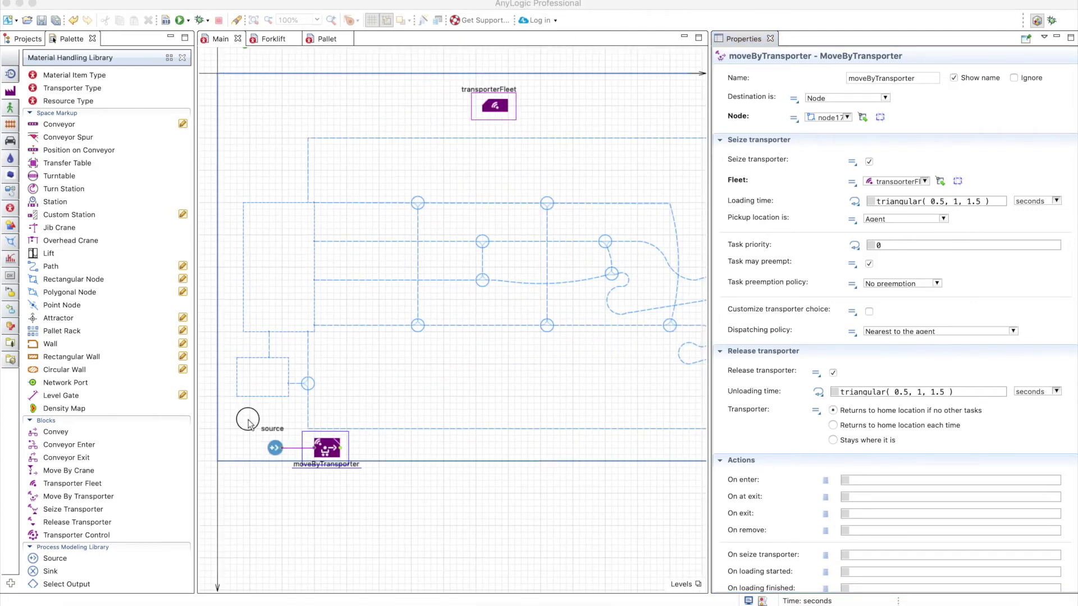
Move the source and moveByTransporter blocks lower, below the forklift path layout
{"action": "left_click_drag", "start_coordinate": [241, 416], "coordinate": [372, 480]}
{"action": "left_click_drag", "start_coordinate": [337, 445], "coordinate": [340, 498]}
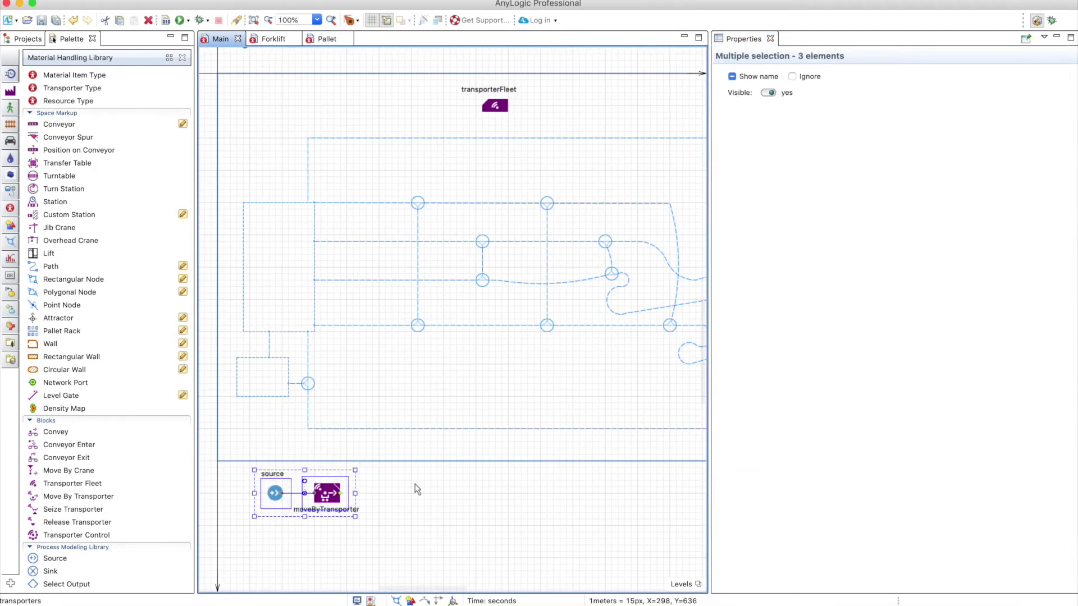
{"action": "key", "text": "Escape"}
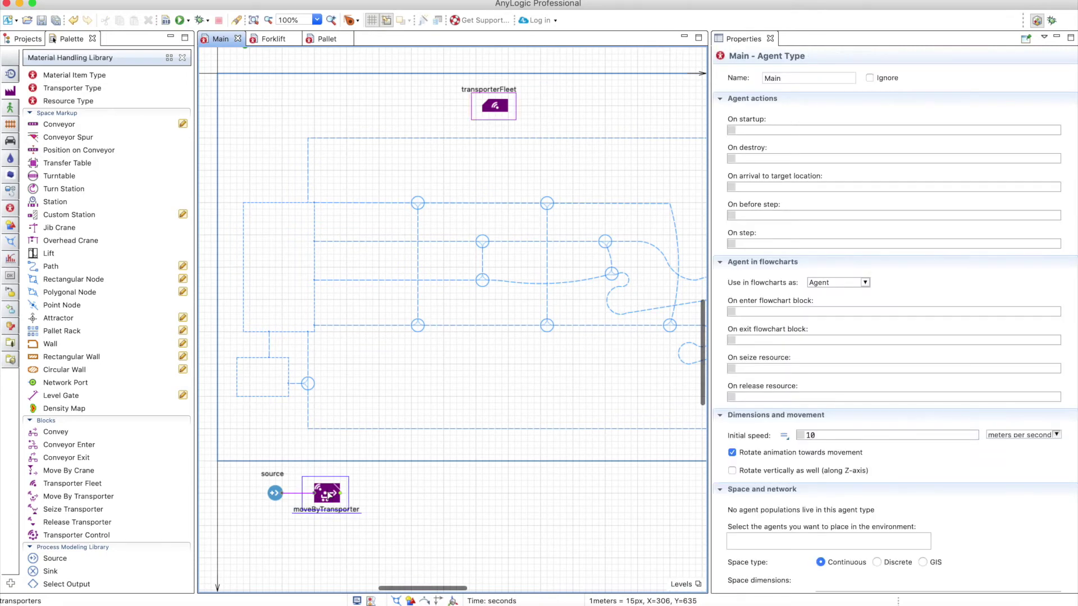
Review moveByTransporter's properties and the separate Seize and Release Transporter palette blocks
{"action": "left_click", "coordinate": [327, 493]}
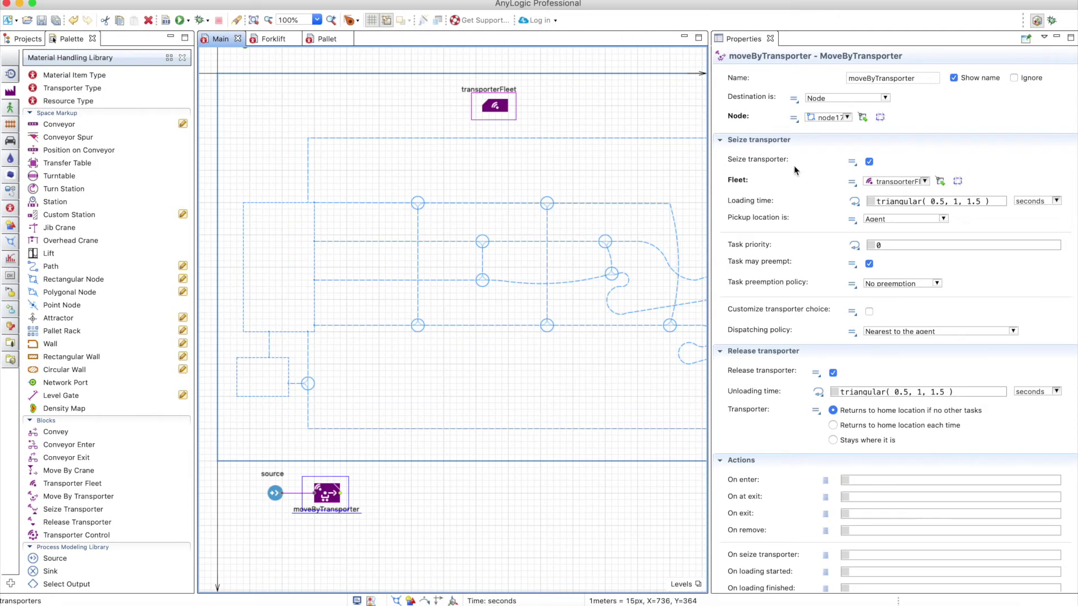
{"action": "left_click", "coordinate": [868, 162]}
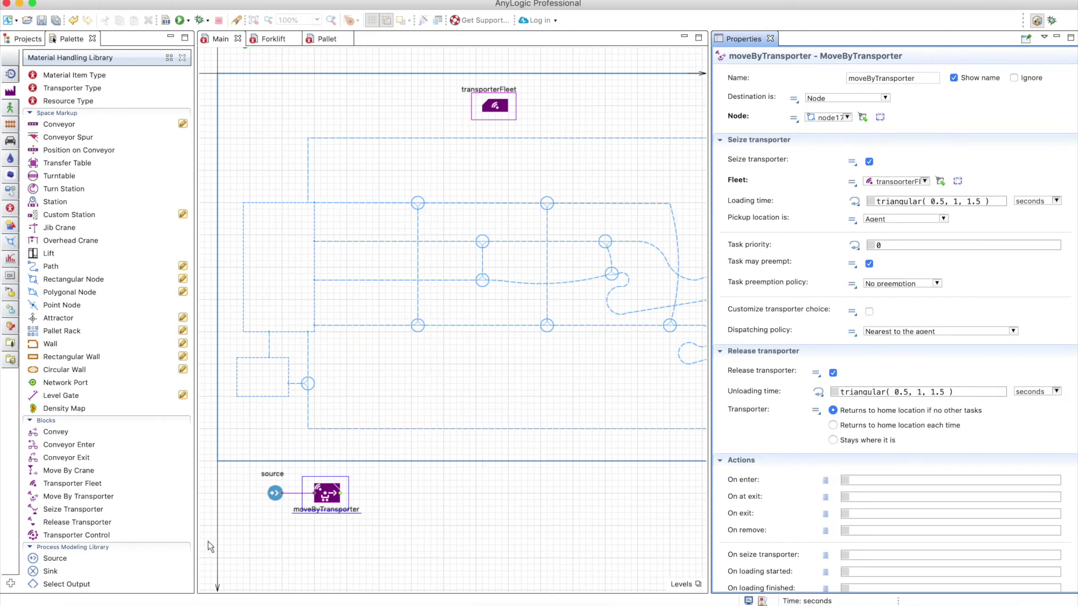
{"action": "left_click", "coordinate": [73, 511]}
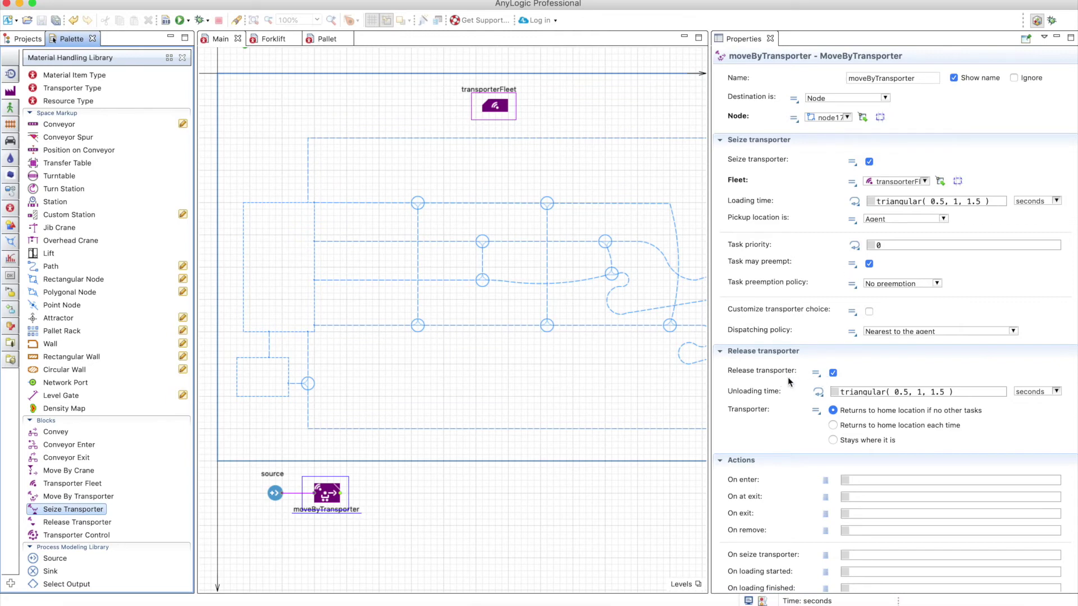
{"action": "left_click", "coordinate": [83, 522]}
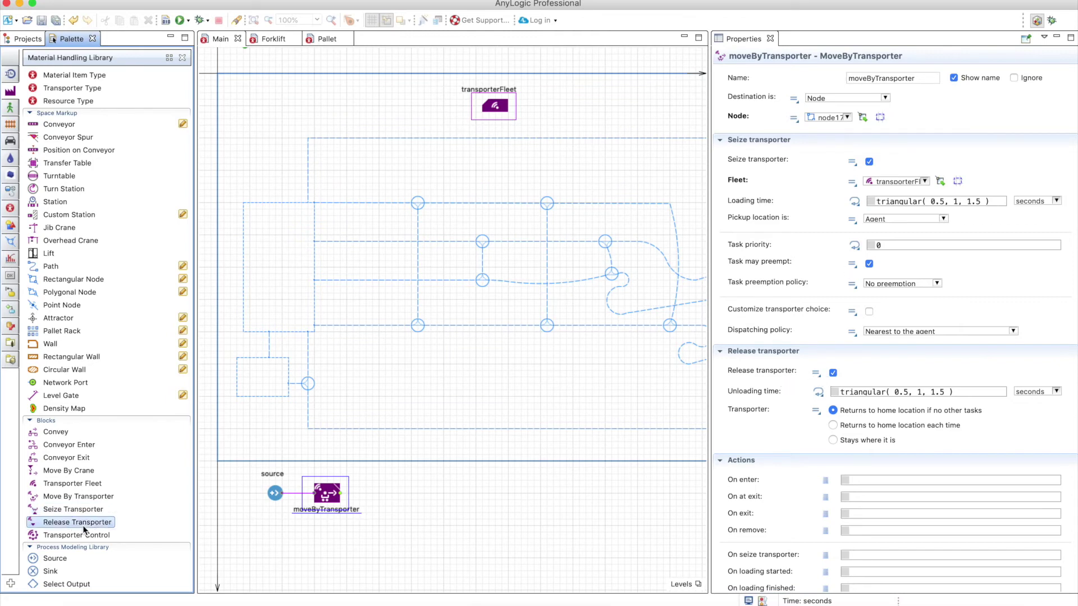
{"action": "left_click_drag", "start_coordinate": [84, 527], "coordinate": [444, 553]}
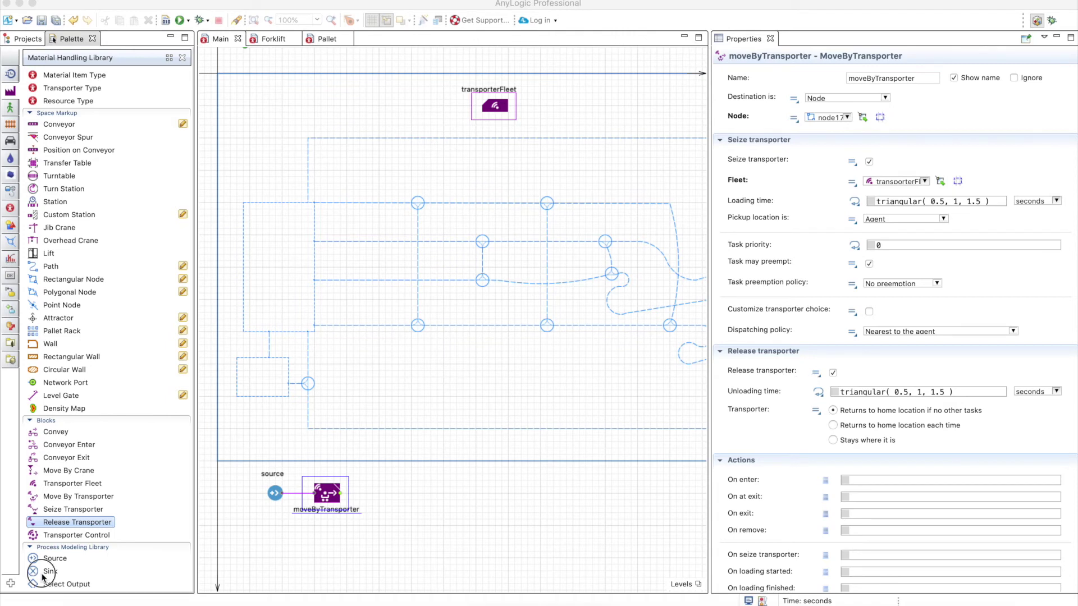
Connect a Sink after moveByTransporter and run the model at x5 speed
{"action": "left_click_drag", "start_coordinate": [49, 571], "coordinate": [384, 497]}
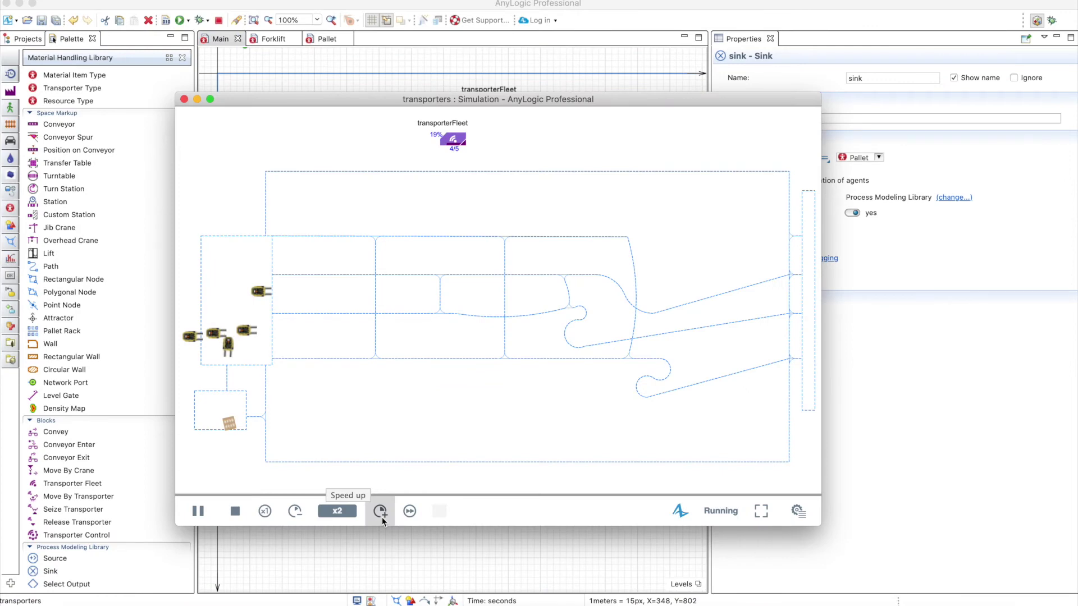
{"action": "left_click", "coordinate": [381, 514]}
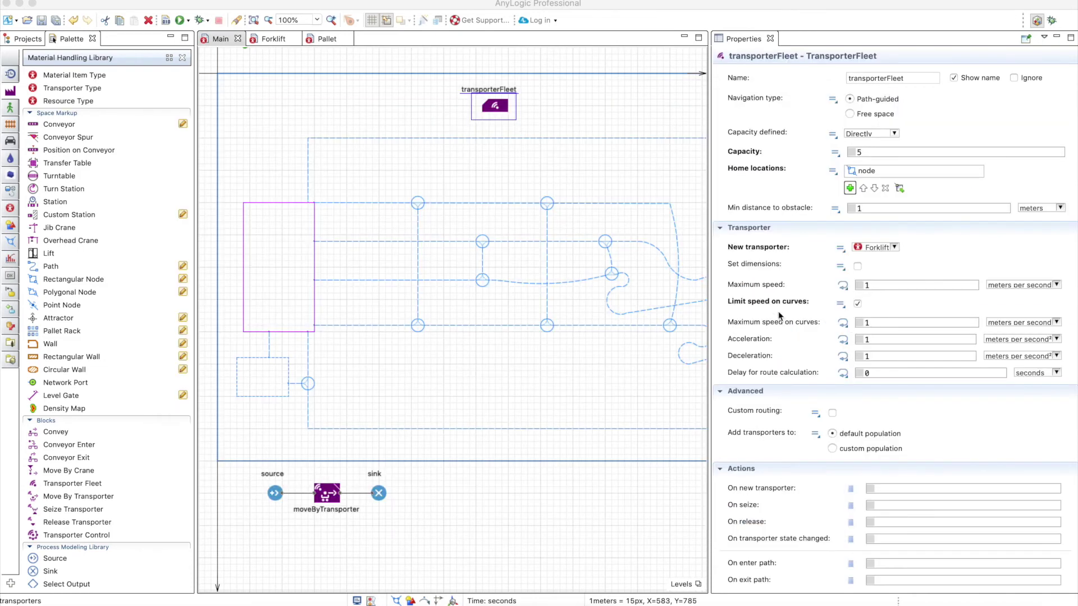
Set the fleet's maximum speed on curves to 0.1 m/s
{"action": "double_click", "coordinate": [875, 323]}
{"action": "key", "text": "BackSpace"}
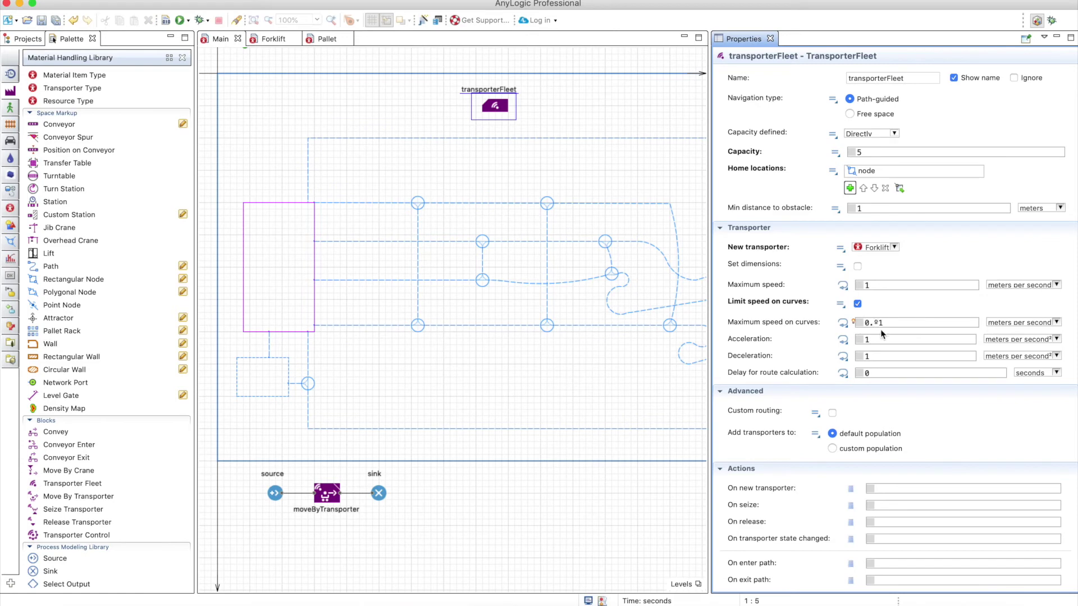
{"action": "type", "text": "0.1"}
{"action": "key", "text": "Return"}
Test the slower curves in a x5 simulation run, then close the simulation
{"action": "left_click", "coordinate": [180, 21]}
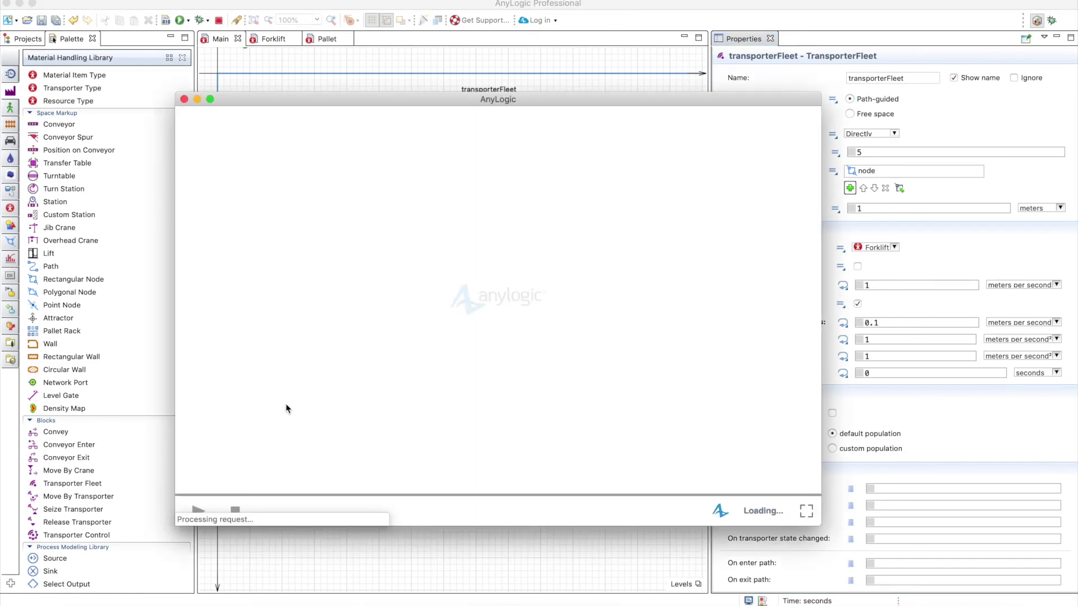
{"action": "left_click", "coordinate": [197, 511]}
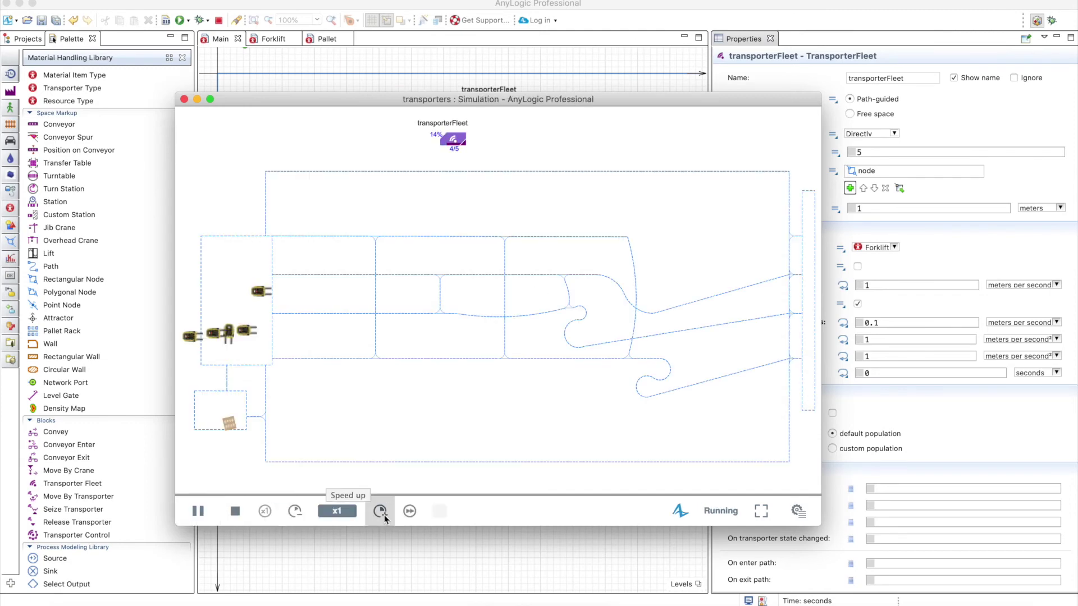
{"action": "left_click", "coordinate": [380, 510]}
{"action": "left_click", "coordinate": [381, 511]}
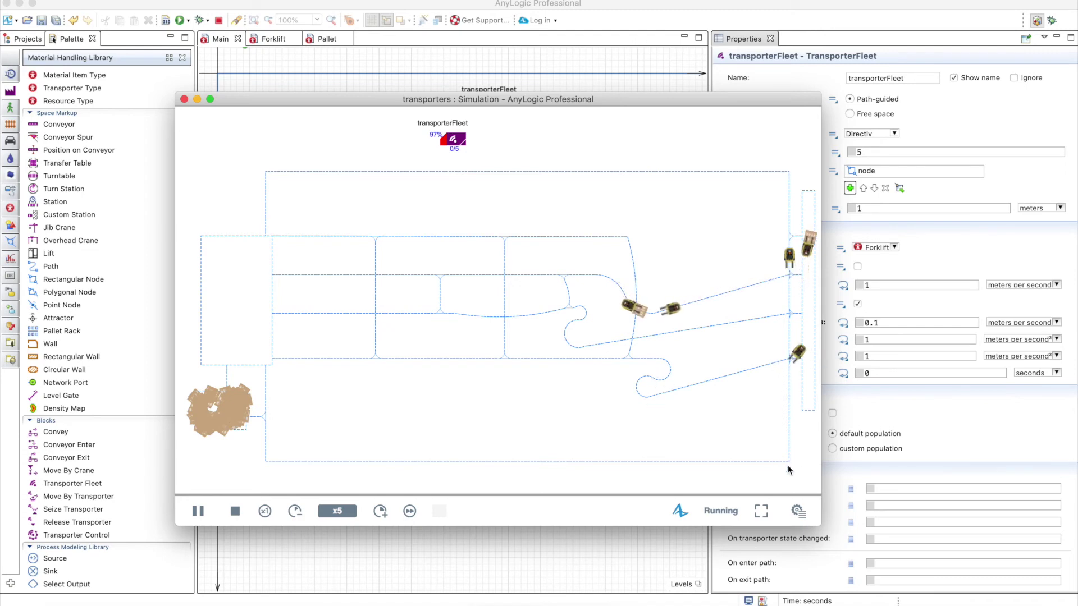
{"action": "left_click", "coordinate": [184, 99]}
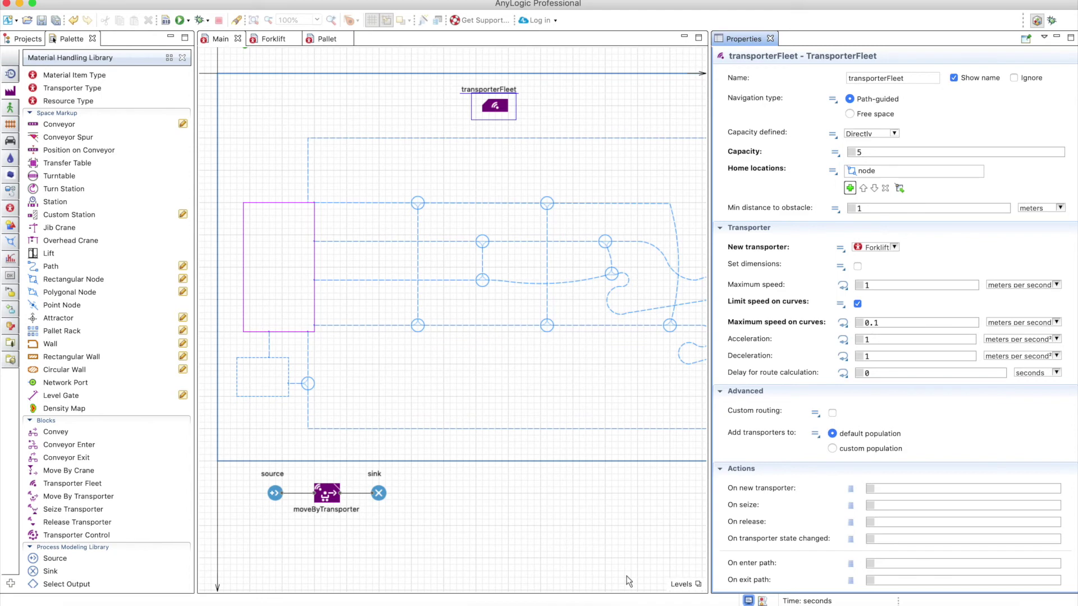
{"action": "double_click", "coordinate": [883, 321]}
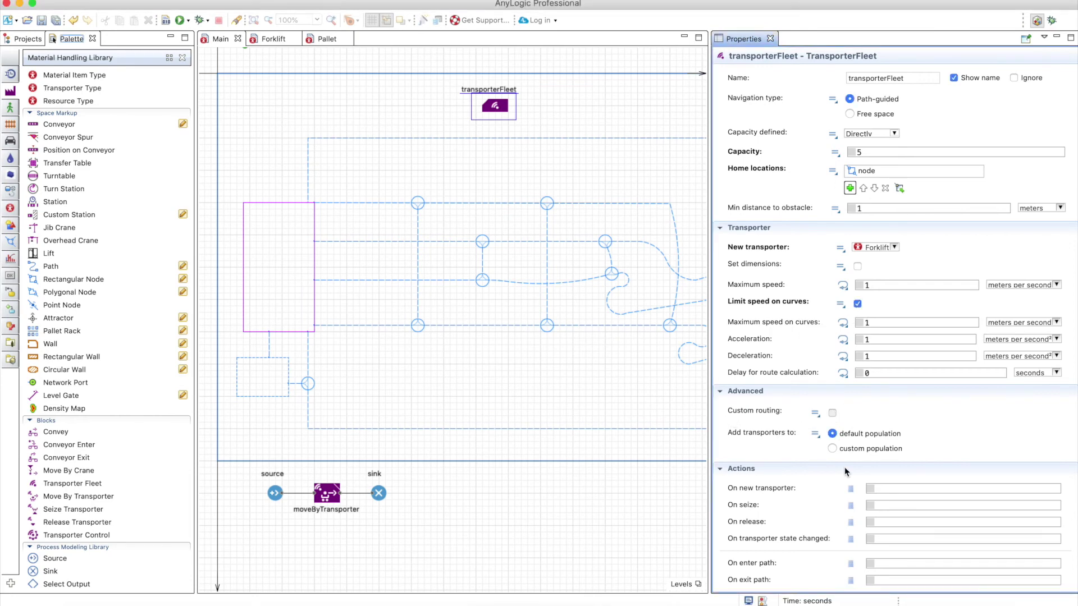
Enable custom routing and make transporterFleet avoid path2, path1, path and path3
{"action": "left_click", "coordinate": [832, 413]}
{"action": "scroll", "coordinate": [785, 440], "scroll_direction": "down", "scroll_amount": 3}
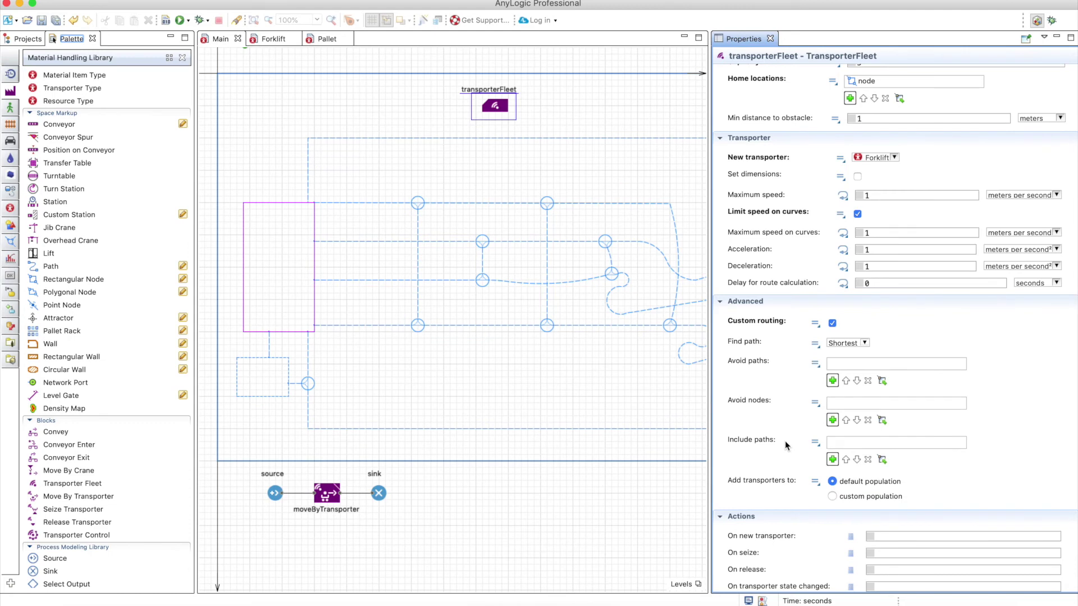
{"action": "scroll", "coordinate": [598, 420], "scroll_direction": "right", "scroll_amount": 5}
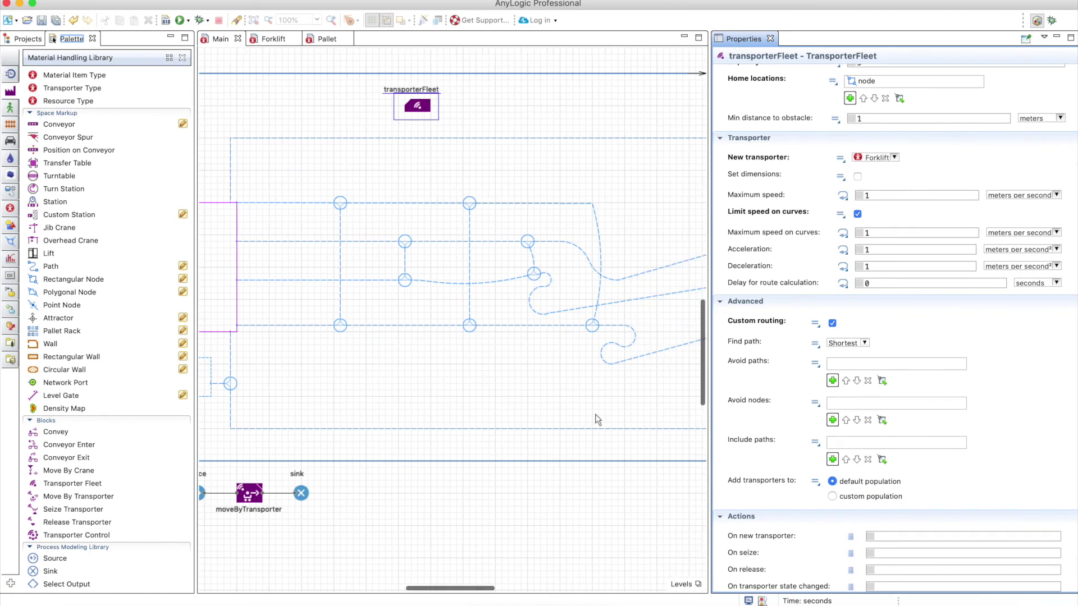
{"action": "left_click", "coordinate": [881, 381]}
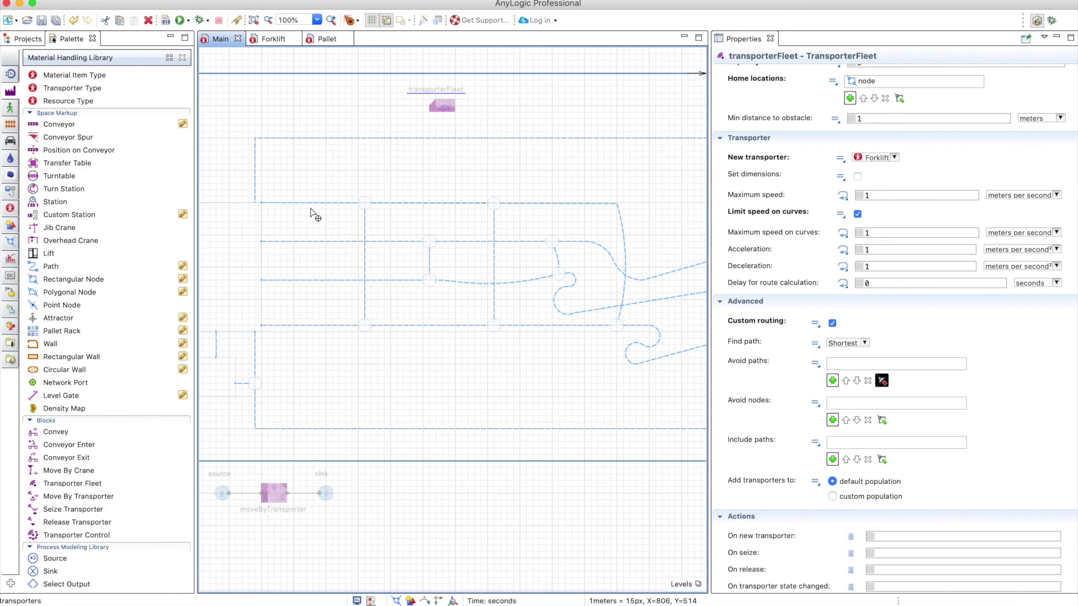
{"action": "left_click", "coordinate": [313, 241]}
{"action": "left_click", "coordinate": [381, 279]}
{"action": "left_click", "coordinate": [428, 325]}
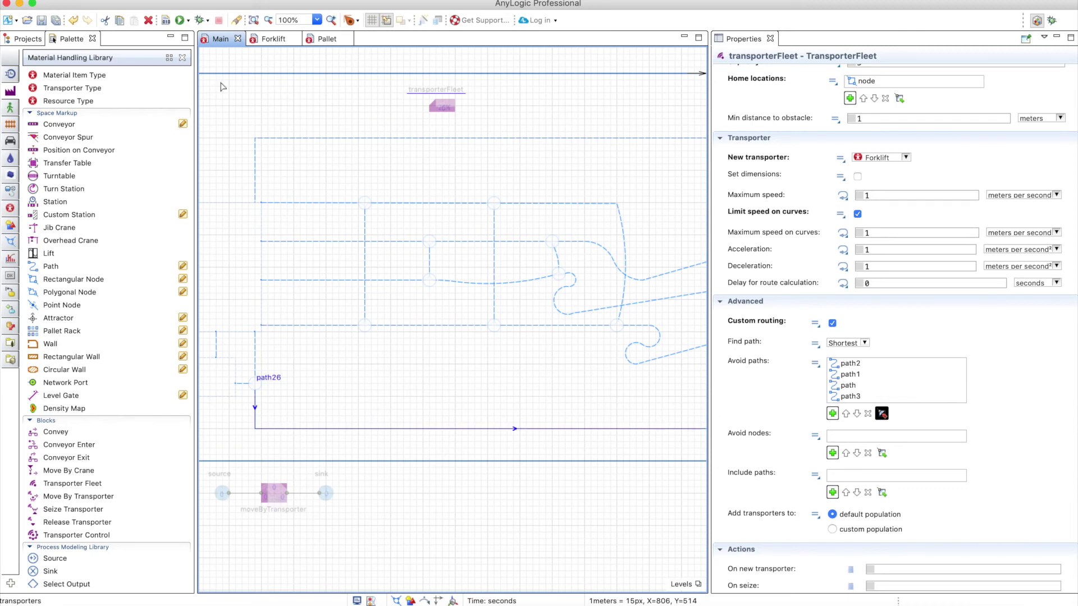
{"action": "key", "text": "Escape"}
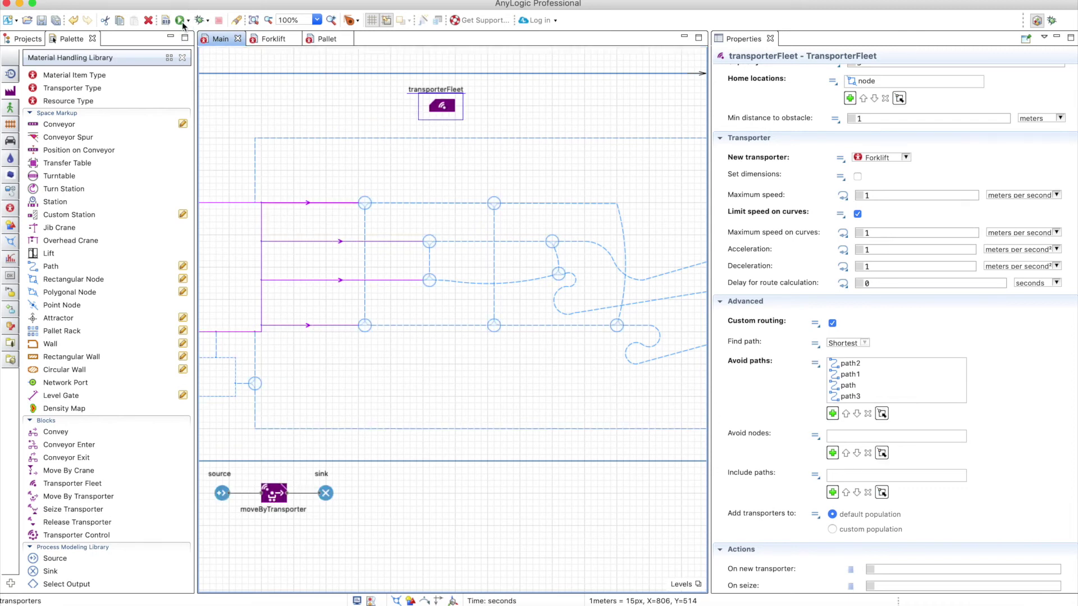
Test-run the model at x25 to watch the forklifts avoid the paths, then close it
{"action": "left_click", "coordinate": [181, 21]}
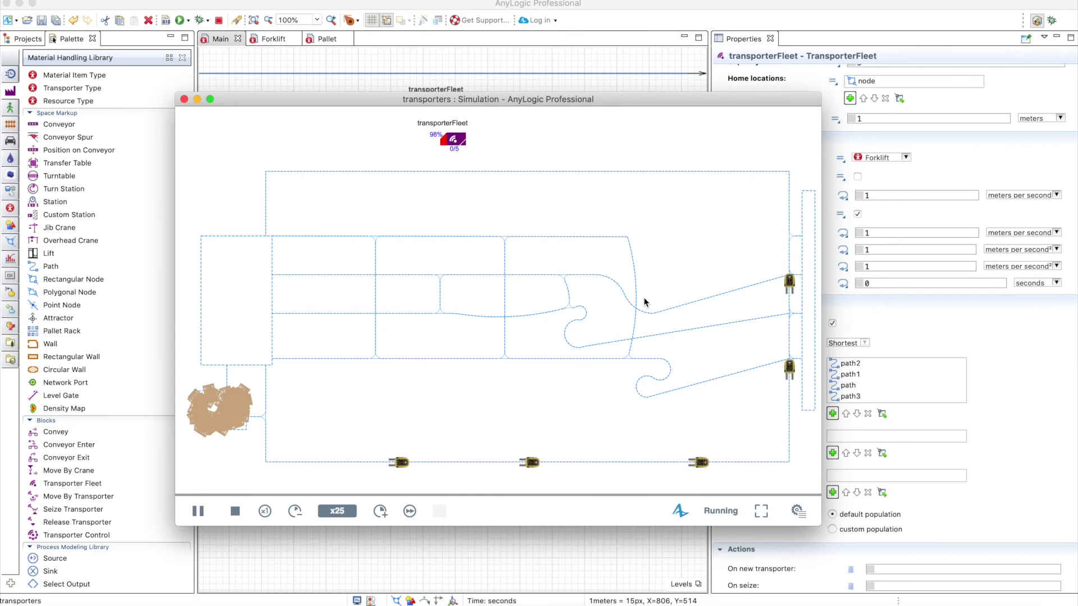
{"action": "key", "text": "super+w"}
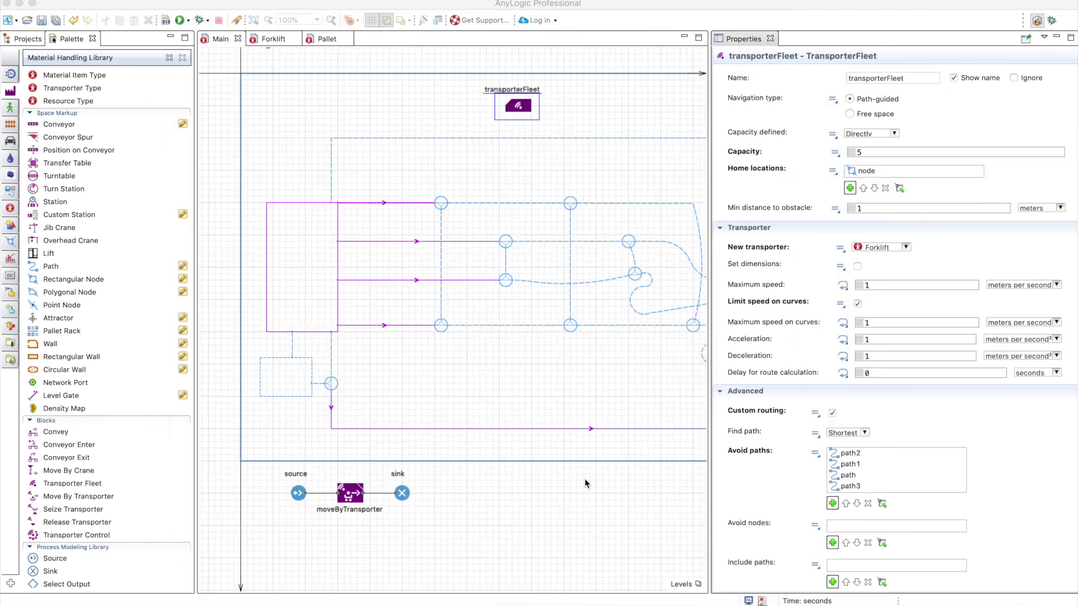
{"action": "scroll", "coordinate": [585, 479], "scroll_direction": "right", "scroll_amount": 8}
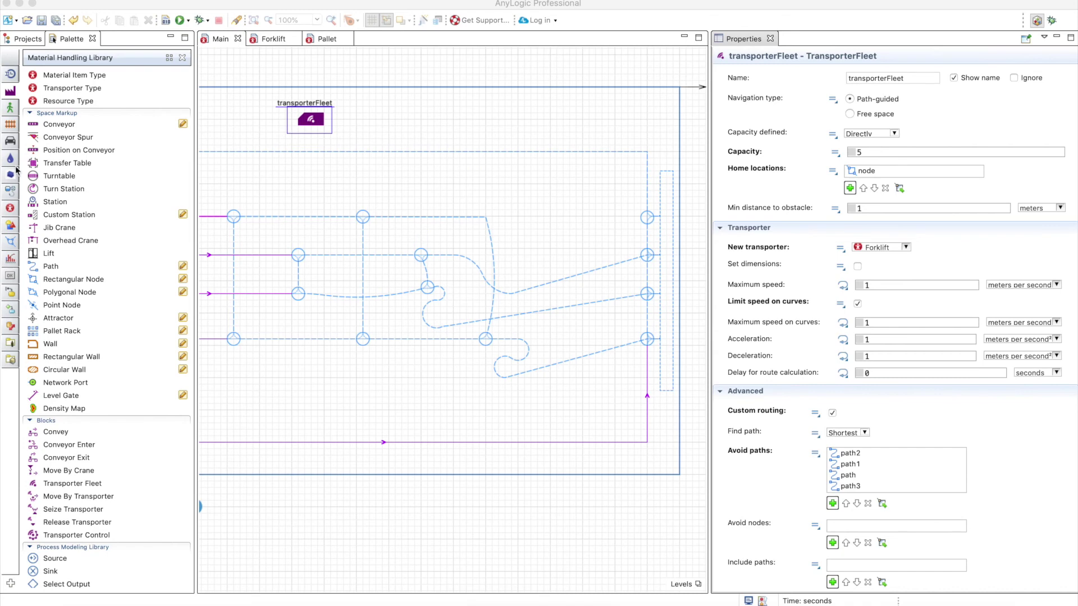
Draw a long vertical conveyor across the right-hand forklift paths, extending its top end upward
{"action": "left_click", "coordinate": [50, 125]}
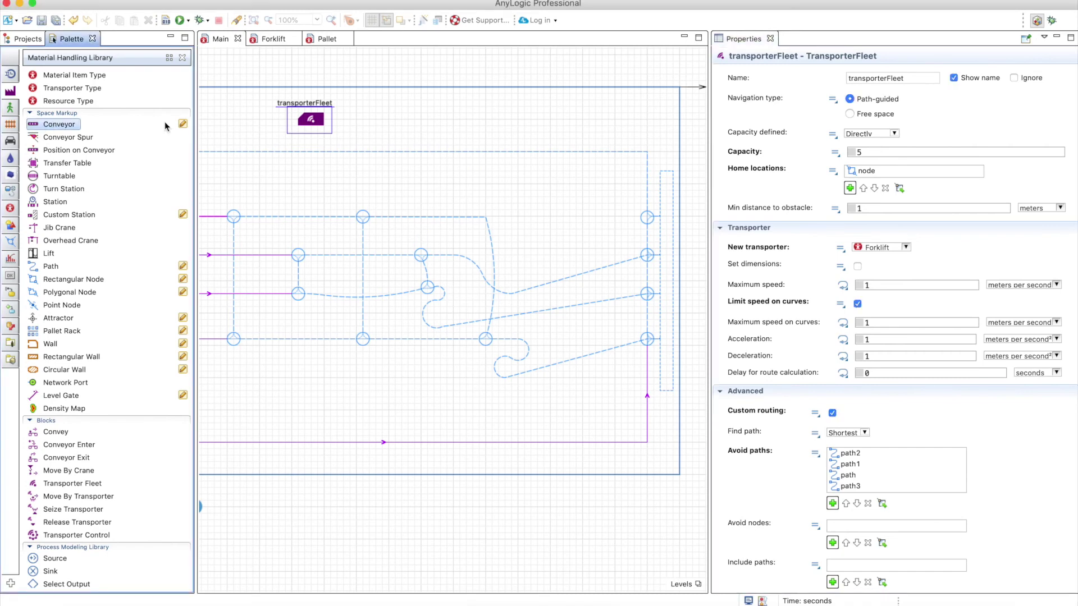
{"action": "left_click", "coordinate": [182, 124]}
{"action": "left_click_drag", "start_coordinate": [564, 236], "coordinate": [575, 467]}
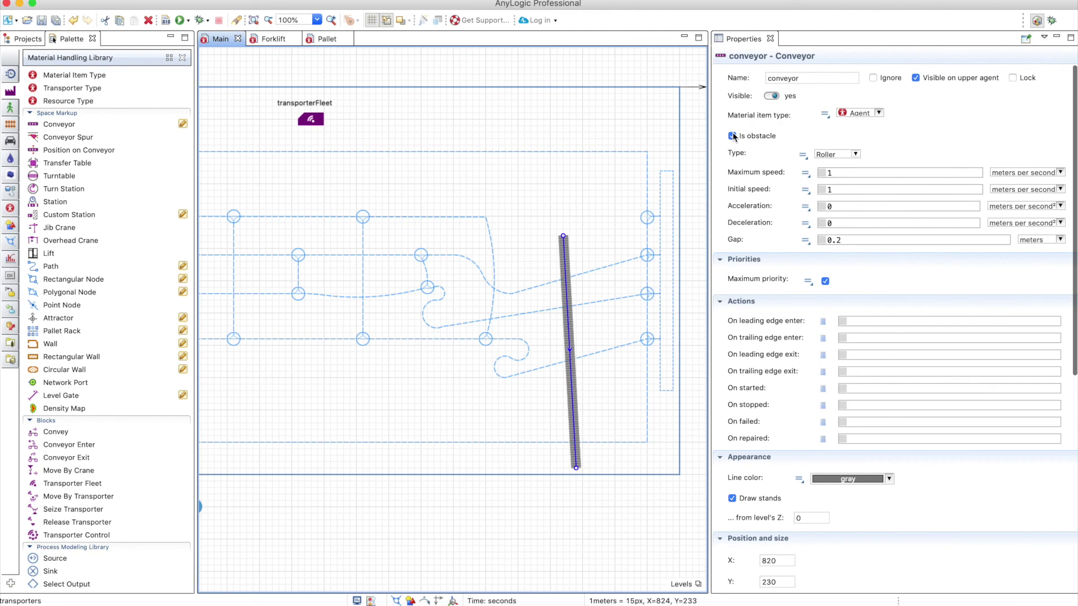
{"action": "left_click_drag", "start_coordinate": [563, 236], "coordinate": [556, 180]}
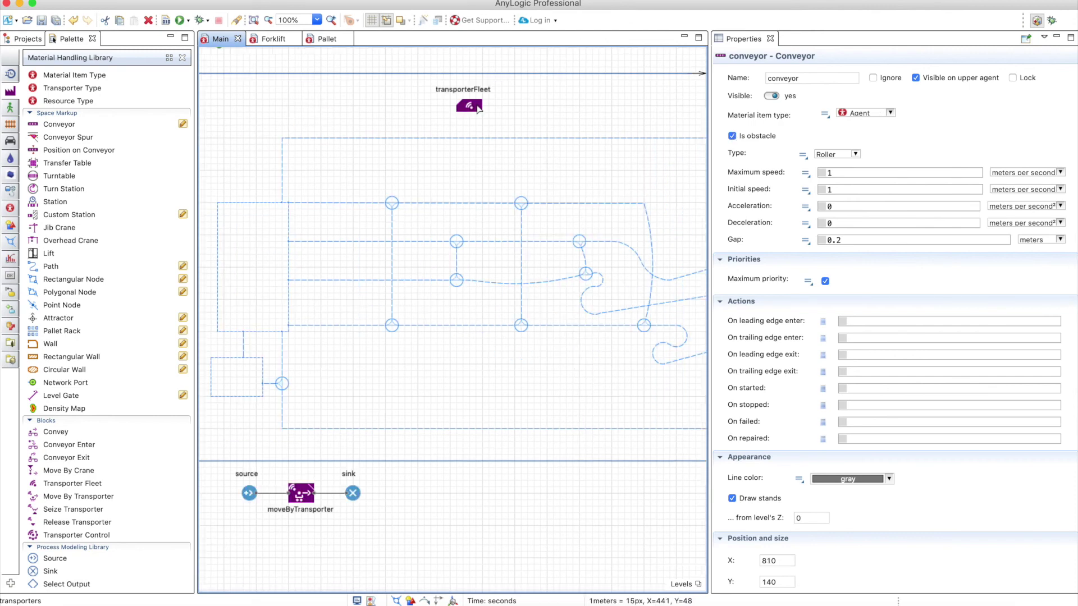
Delete all avoided paths from transporterFleet and turn off custom routing
{"action": "left_click", "coordinate": [478, 108]}
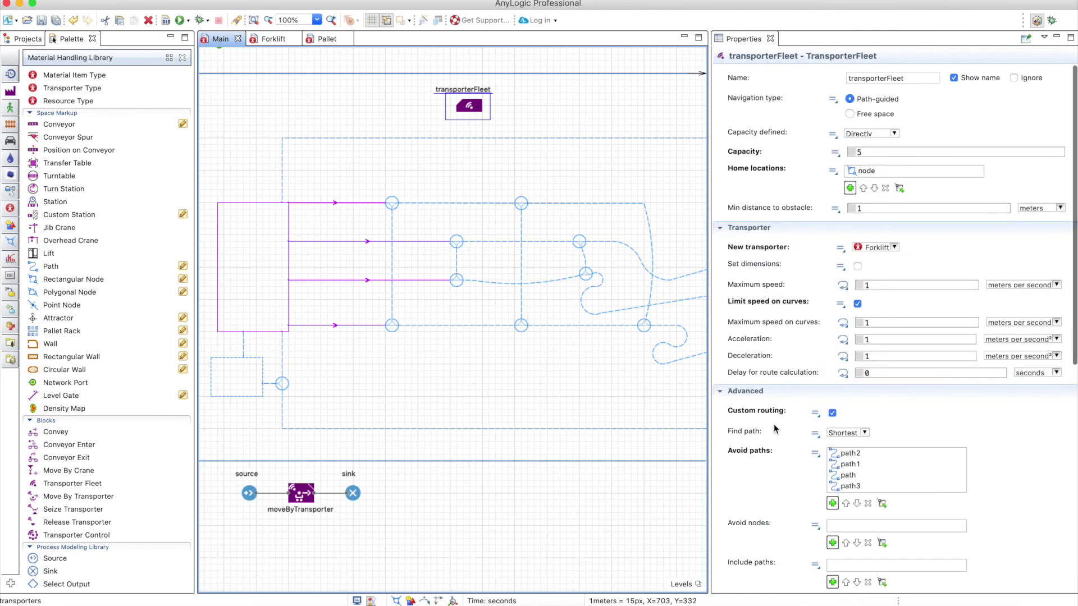
{"action": "left_click", "coordinate": [841, 486]}
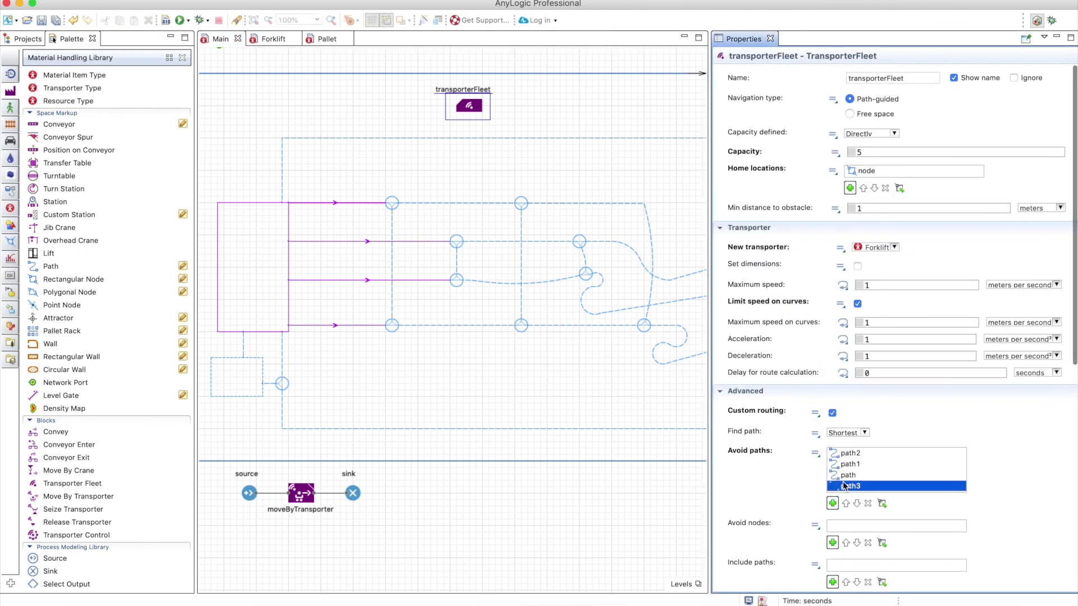
{"action": "left_click", "coordinate": [850, 455], "text": "shift"}
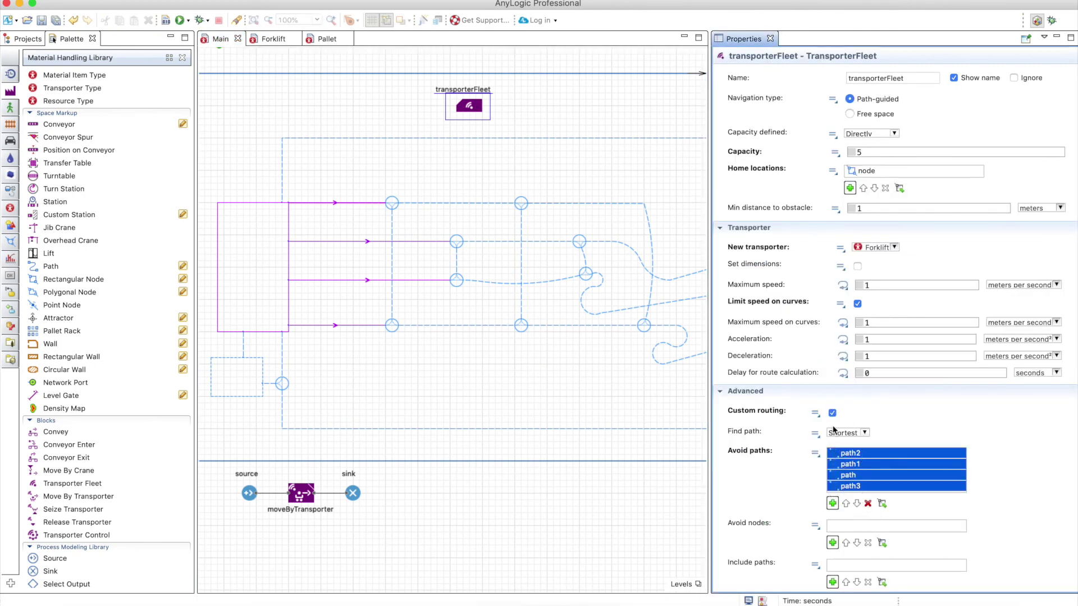
{"action": "key", "text": "Delete"}
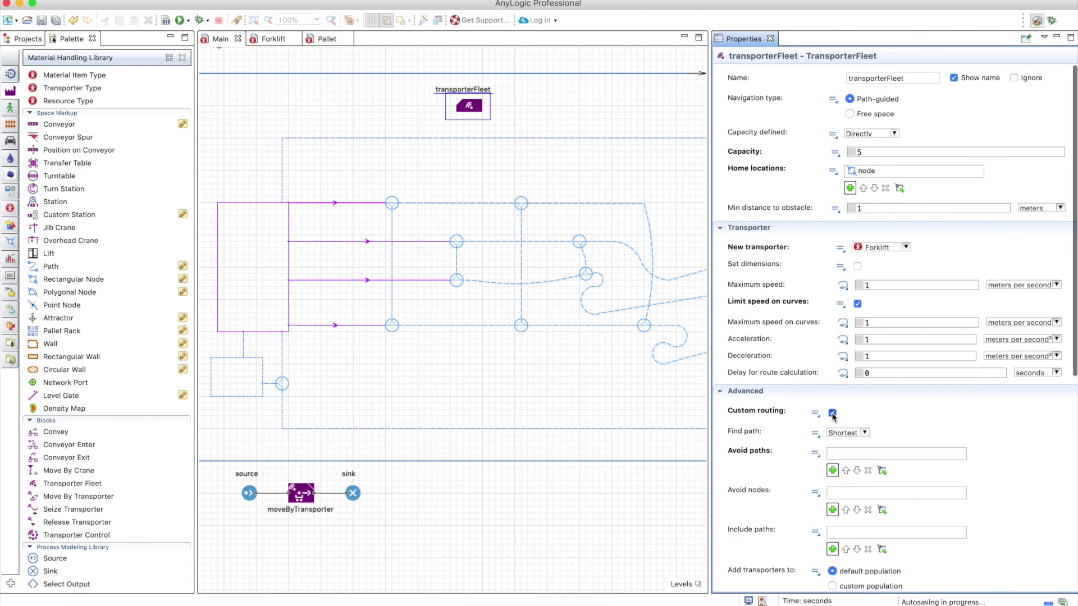
{"action": "left_click", "coordinate": [832, 413]}
Run the model at x50 with the conveyor obstacle, then close the simulation
{"action": "left_click", "coordinate": [179, 21]}
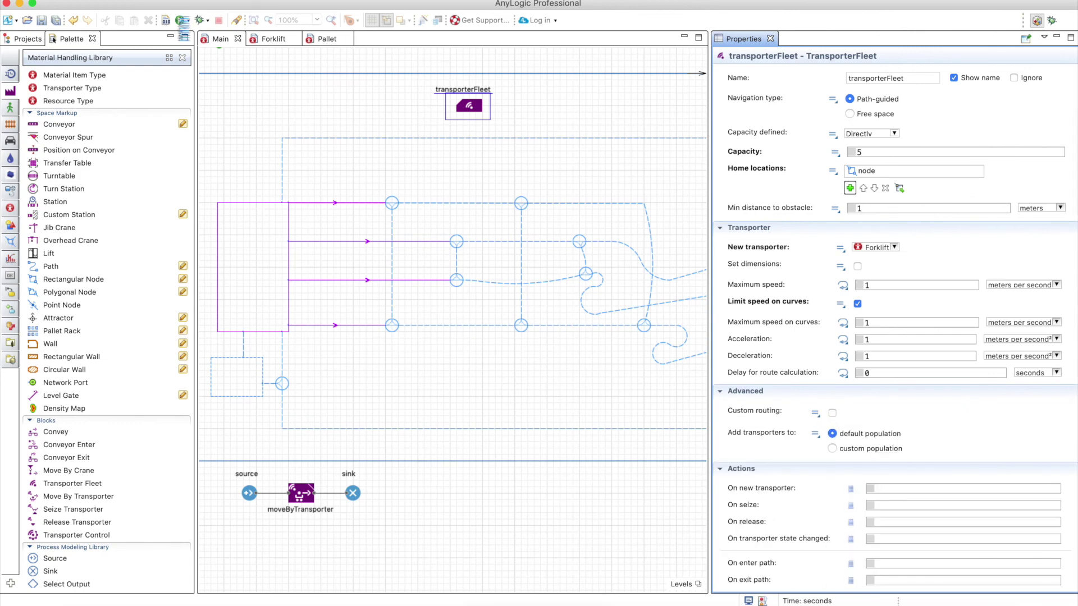
{"action": "left_click", "coordinate": [380, 511]}
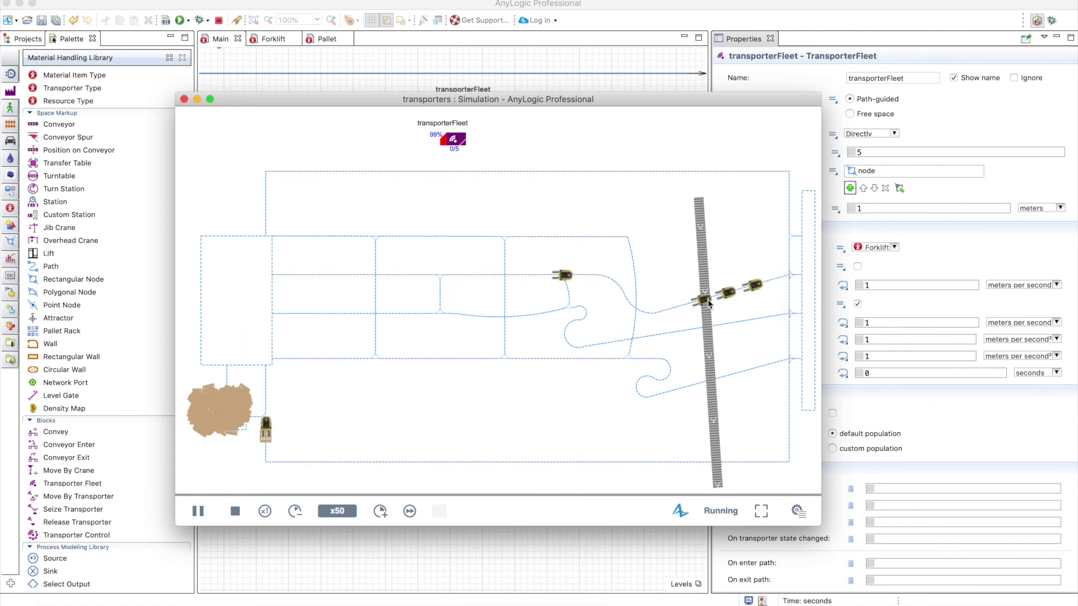
{"action": "left_click", "coordinate": [183, 98]}
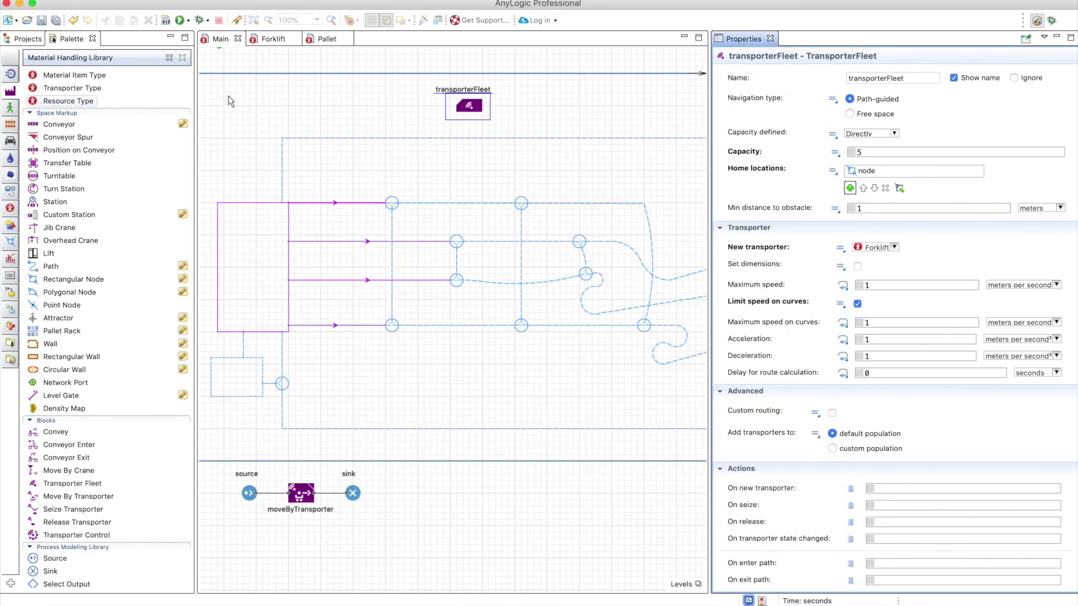
Set transporterFleet's navigation type to Free space and watch a test run
{"action": "left_click", "coordinate": [851, 115]}
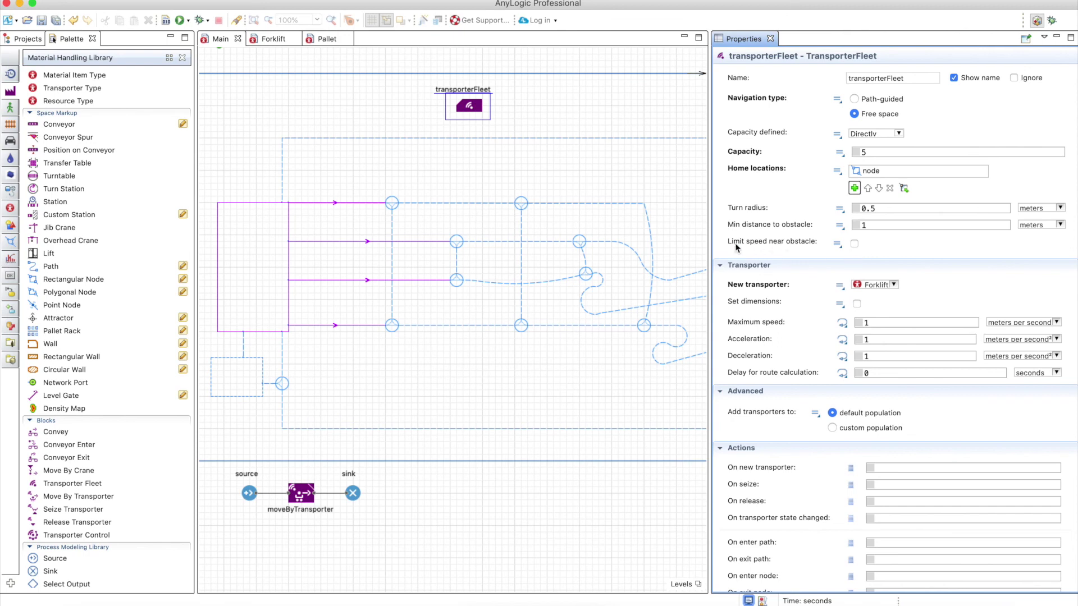
{"action": "mouse_move", "coordinate": [766, 245]}
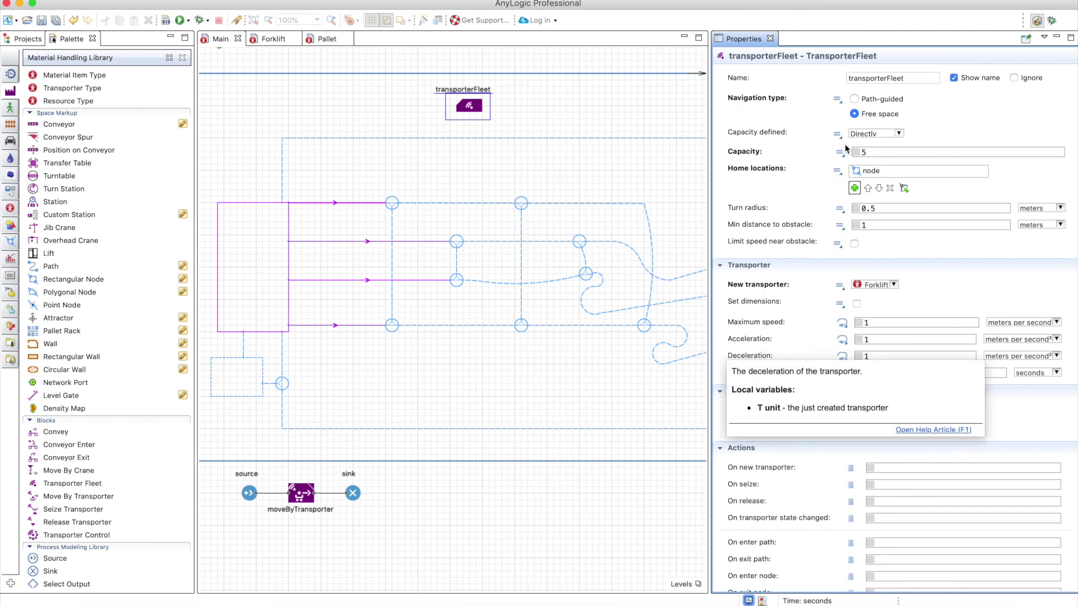
{"action": "left_click", "coordinate": [854, 99]}
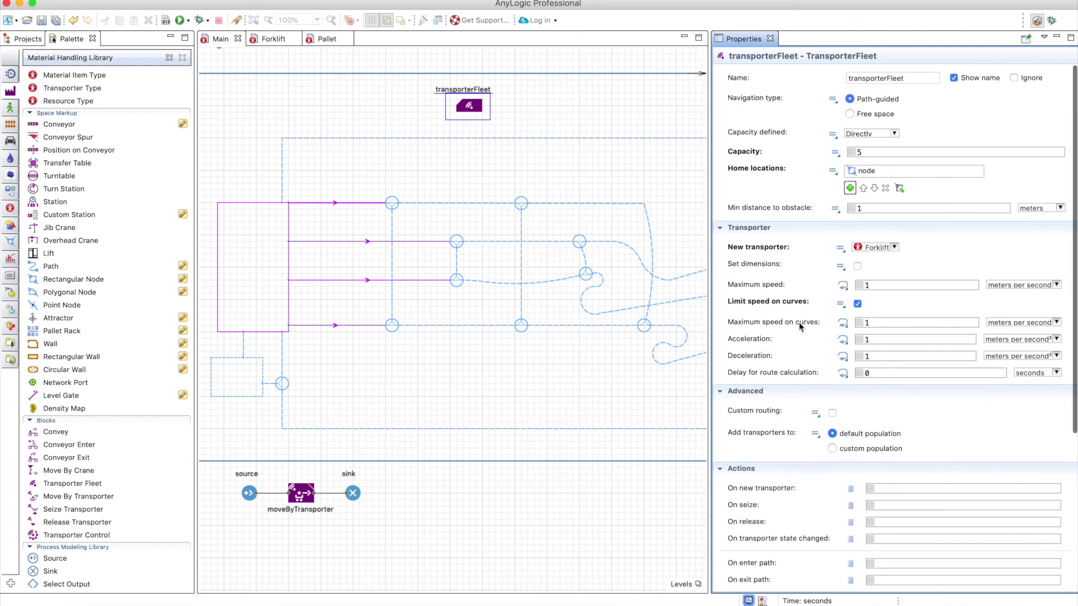
{"action": "left_click", "coordinate": [850, 114]}
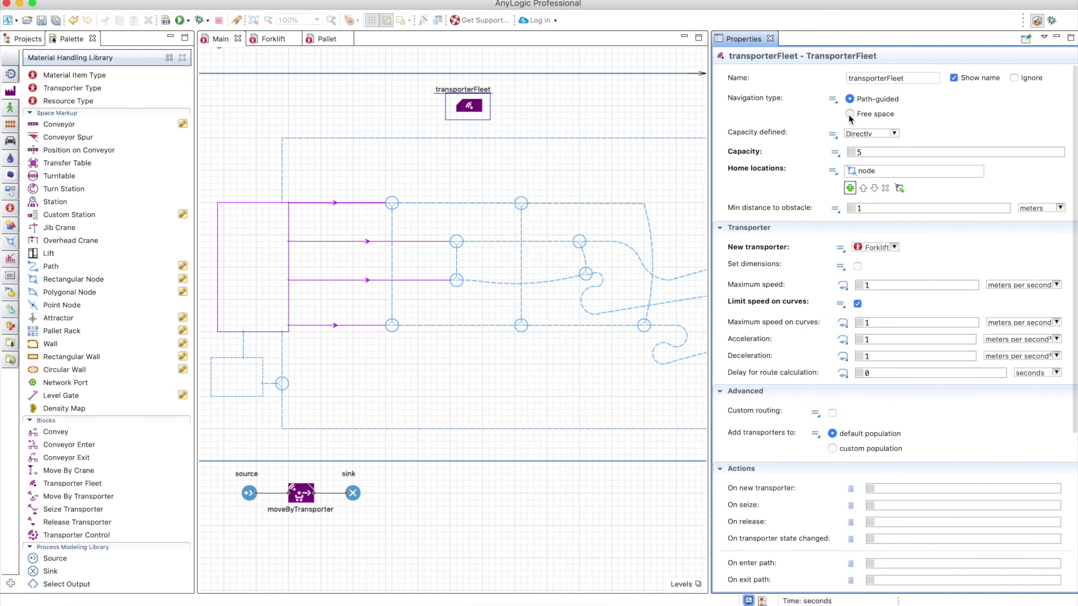
{"action": "left_click", "coordinate": [180, 21]}
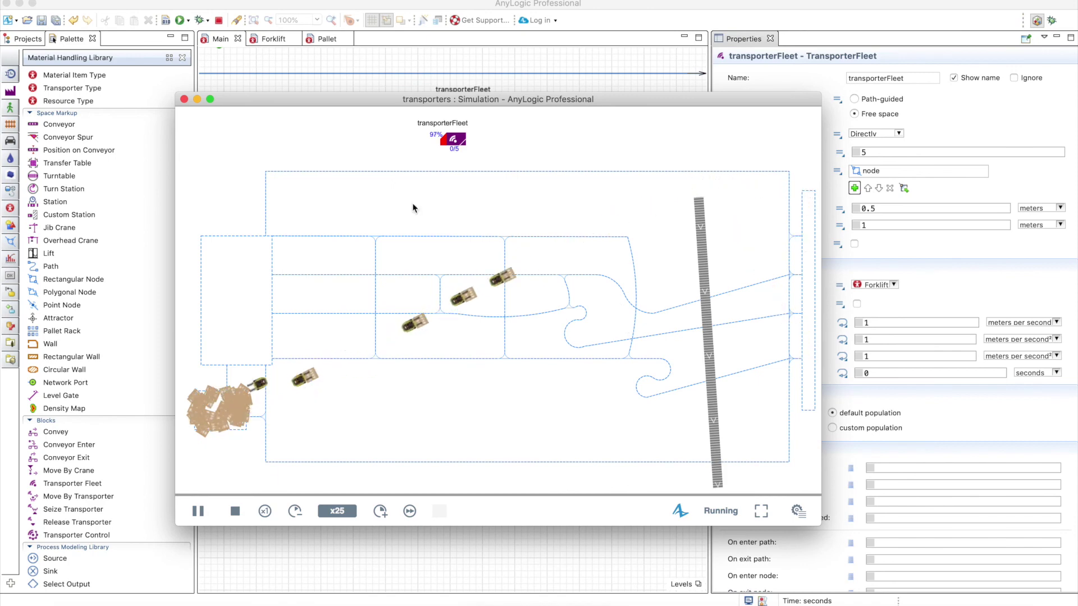
{"action": "left_click", "coordinate": [184, 100]}
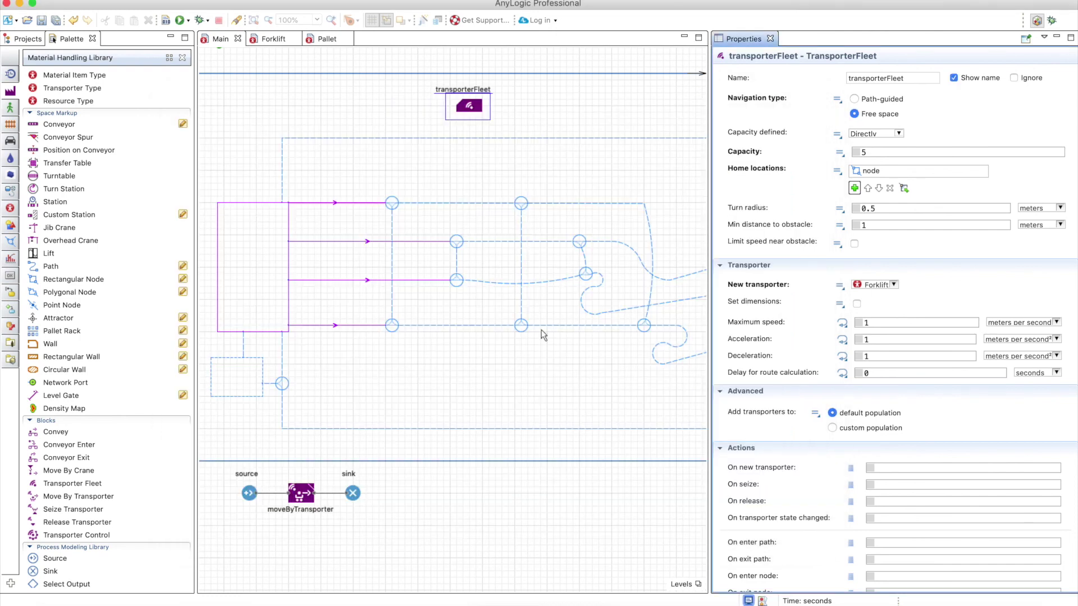
Untick Is obstacle on the roller conveyor and run the model again
{"action": "scroll", "coordinate": [542, 335], "scroll_direction": "right", "scroll_amount": 5}
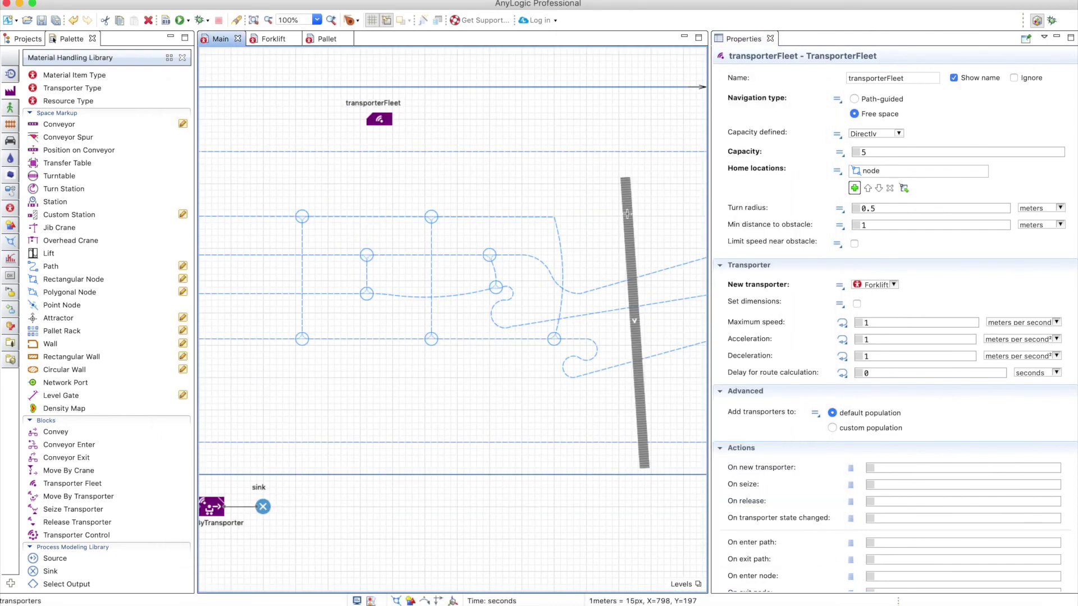
{"action": "left_click", "coordinate": [627, 213]}
{"action": "left_click", "coordinate": [732, 136]}
{"action": "left_click", "coordinate": [179, 21]}
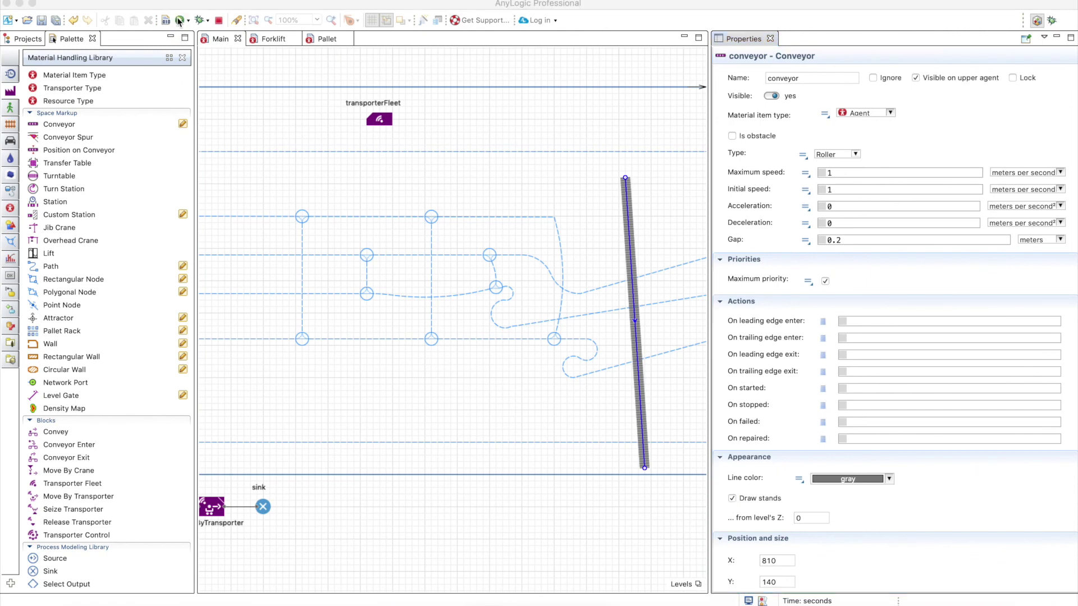